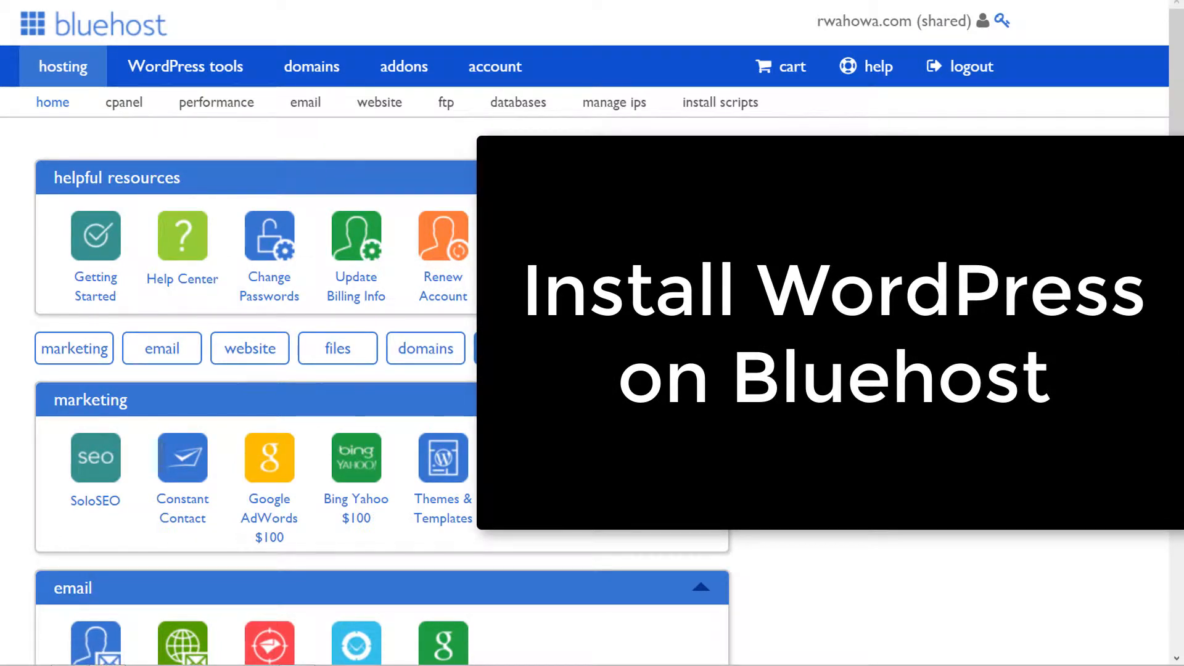
Open cPanel from the hosting sub-navigation and scroll to the website tools like WordPress and Weebly.
scroll(830, 297, "down", 20)
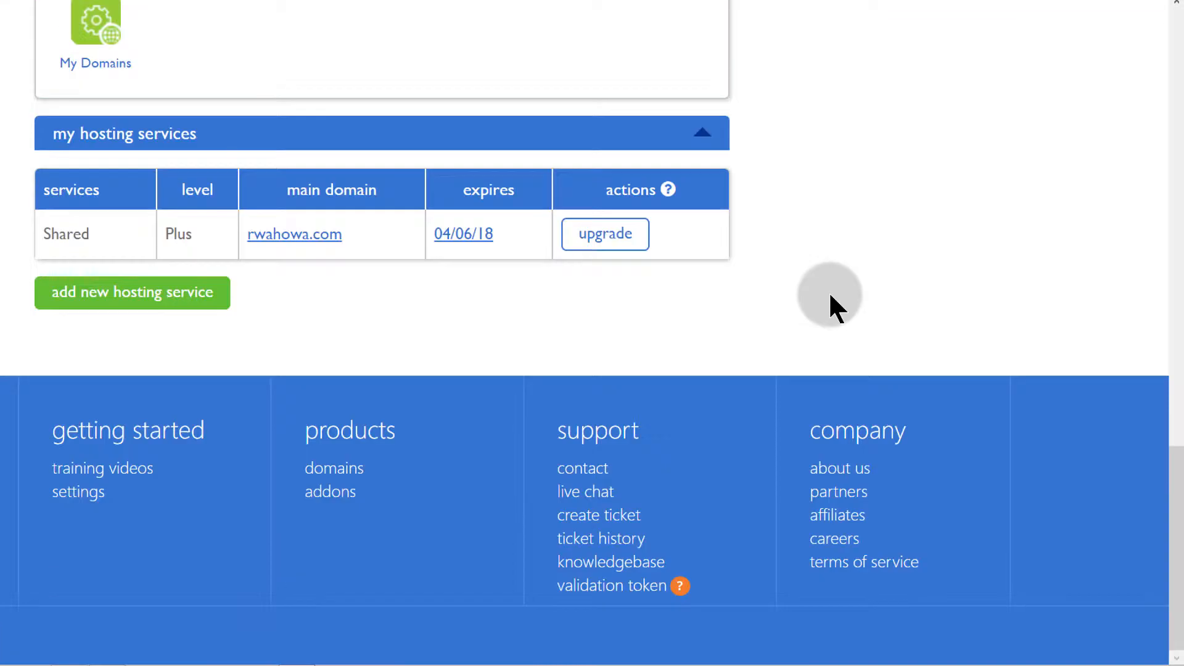
scroll(830, 297, "up", 20)
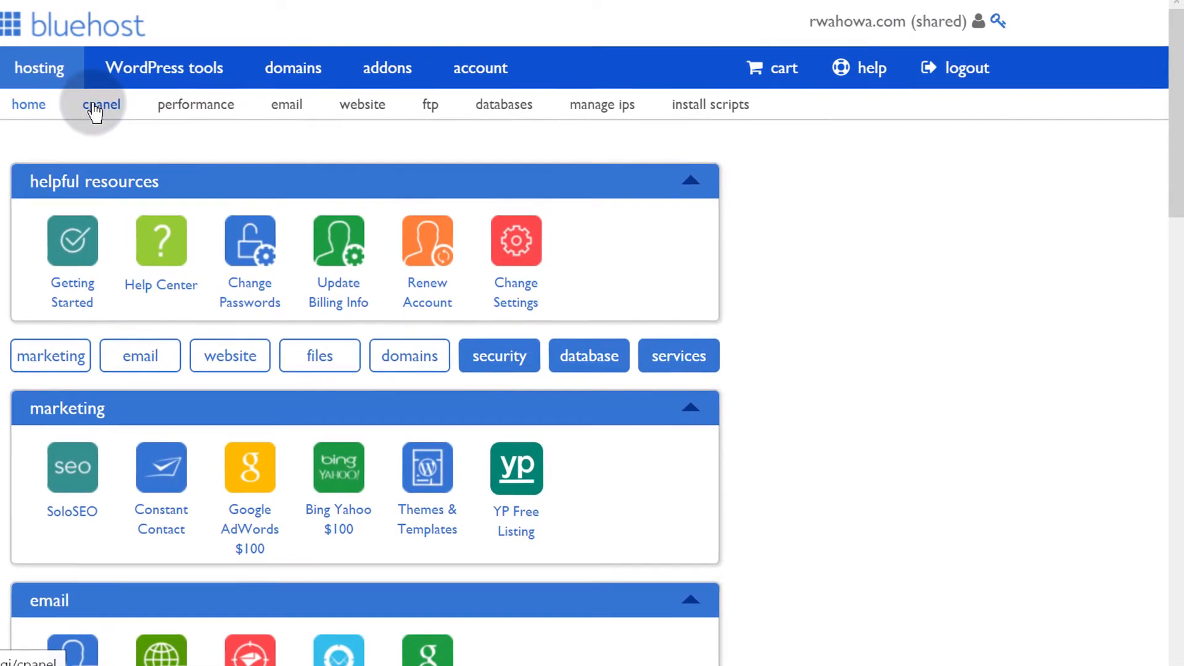
left_click(95, 109)
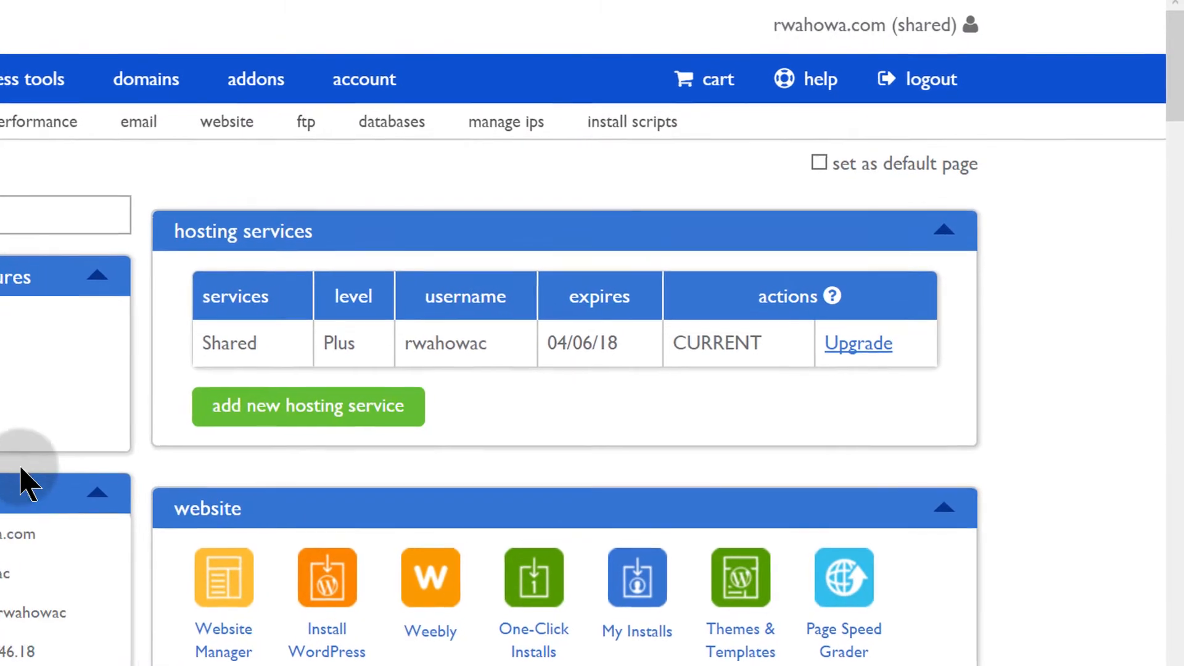
scroll(277, 378, "down", 5)
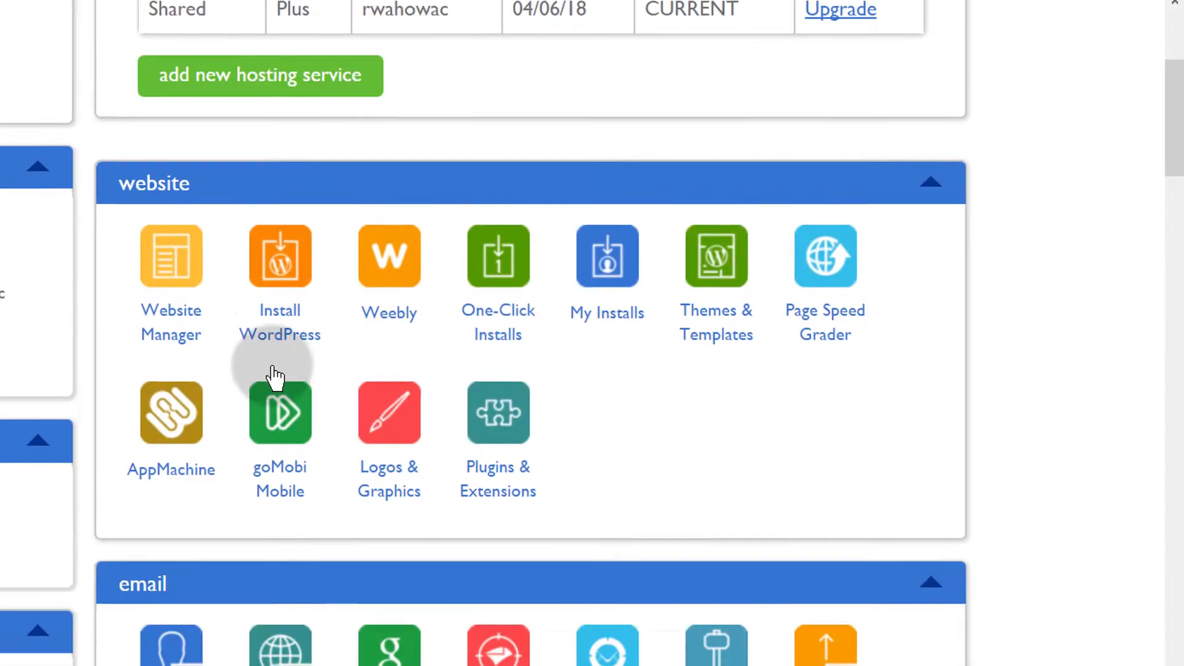
scroll(274, 376, "down", 3)
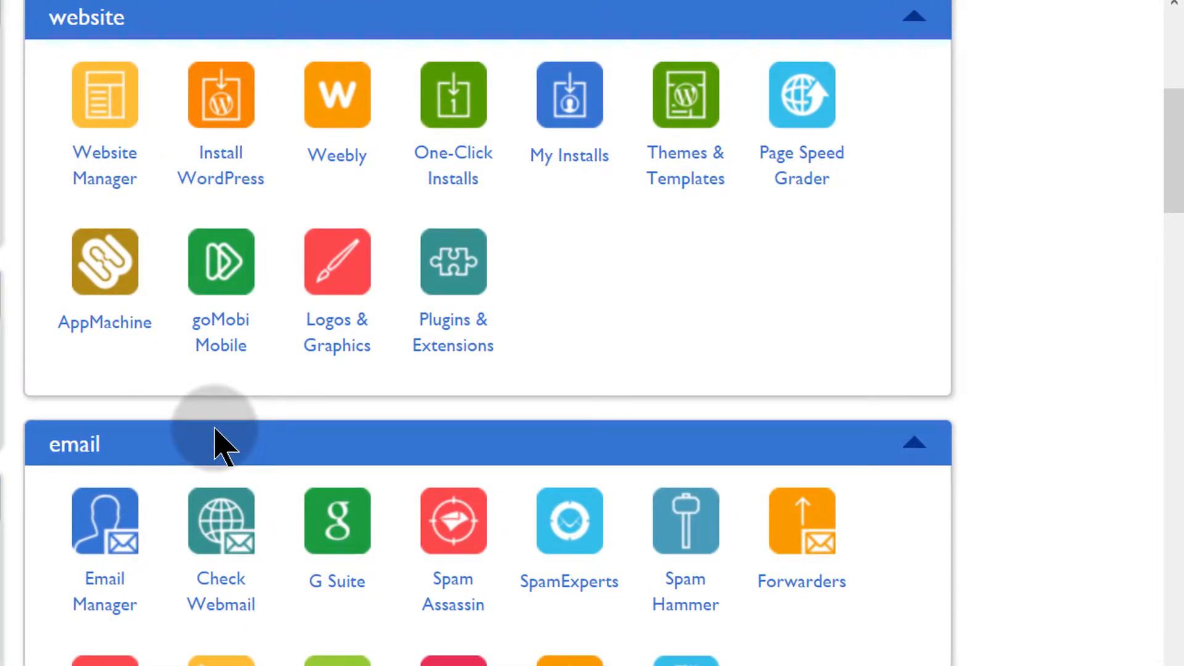
scroll(219, 443, "down", 4)
scroll(219, 444, "up", 12)
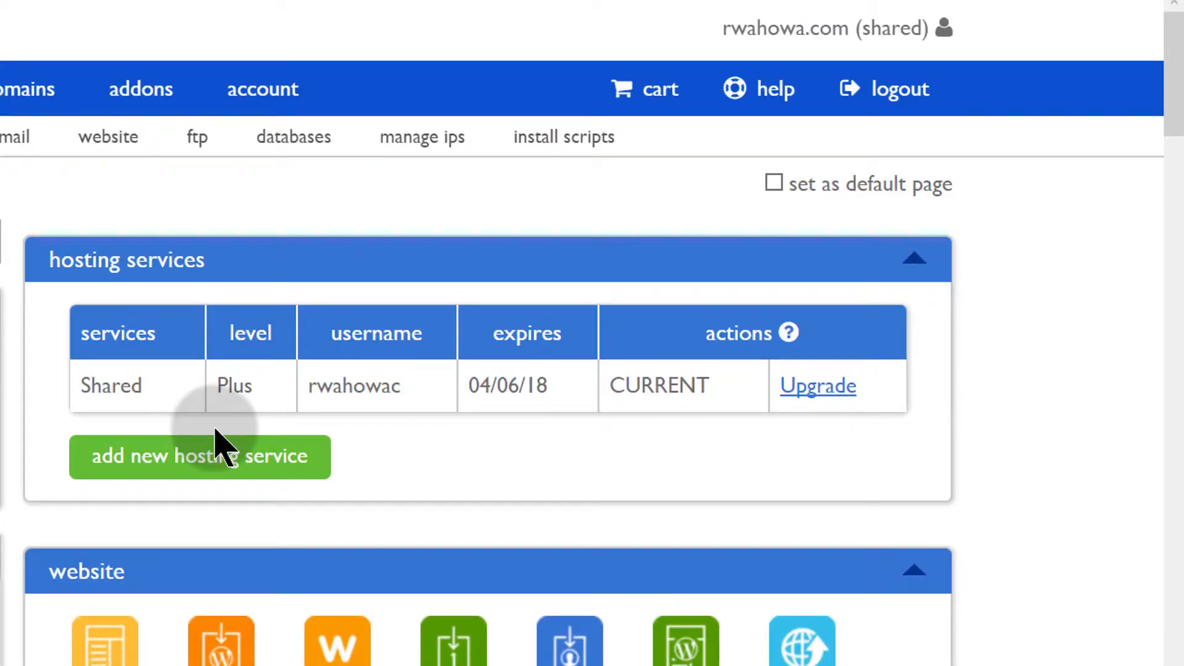
scroll(217, 440, "down", 2)
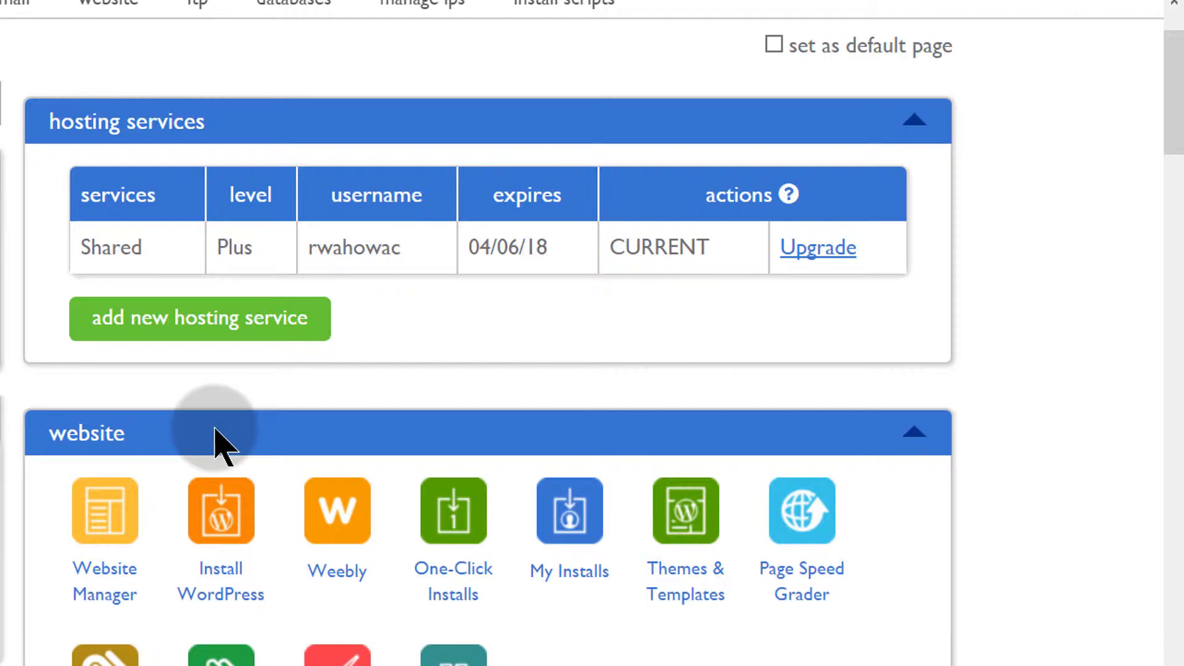
scroll(216, 444, "down", 2)
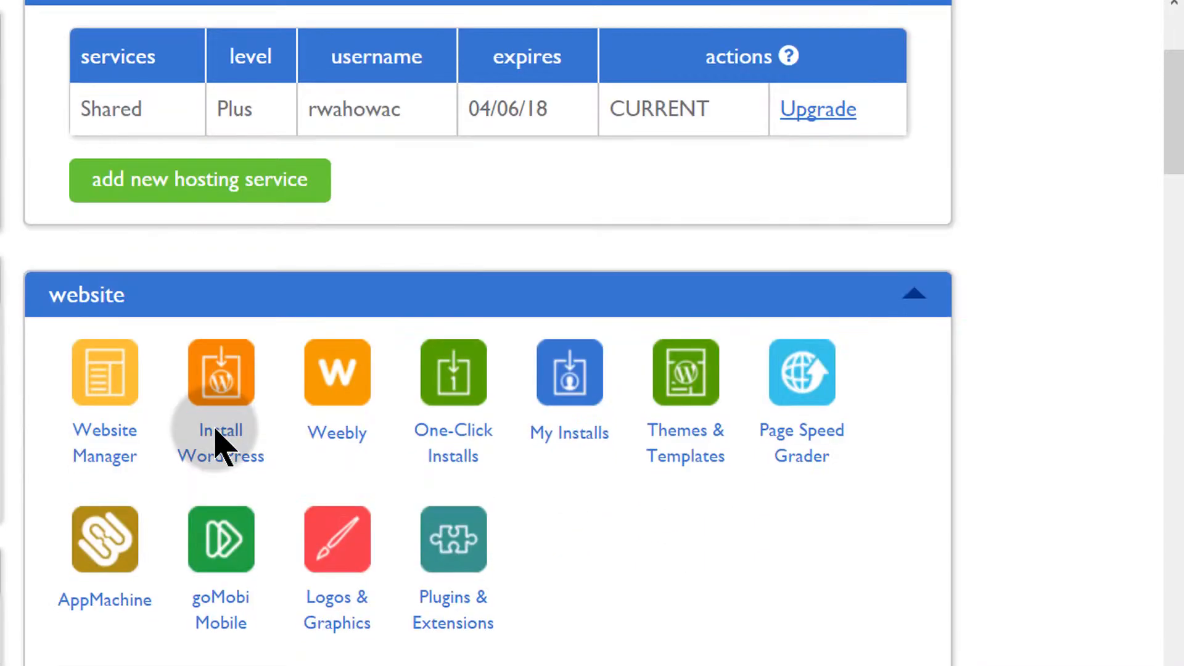
scroll(219, 444, "down", 2)
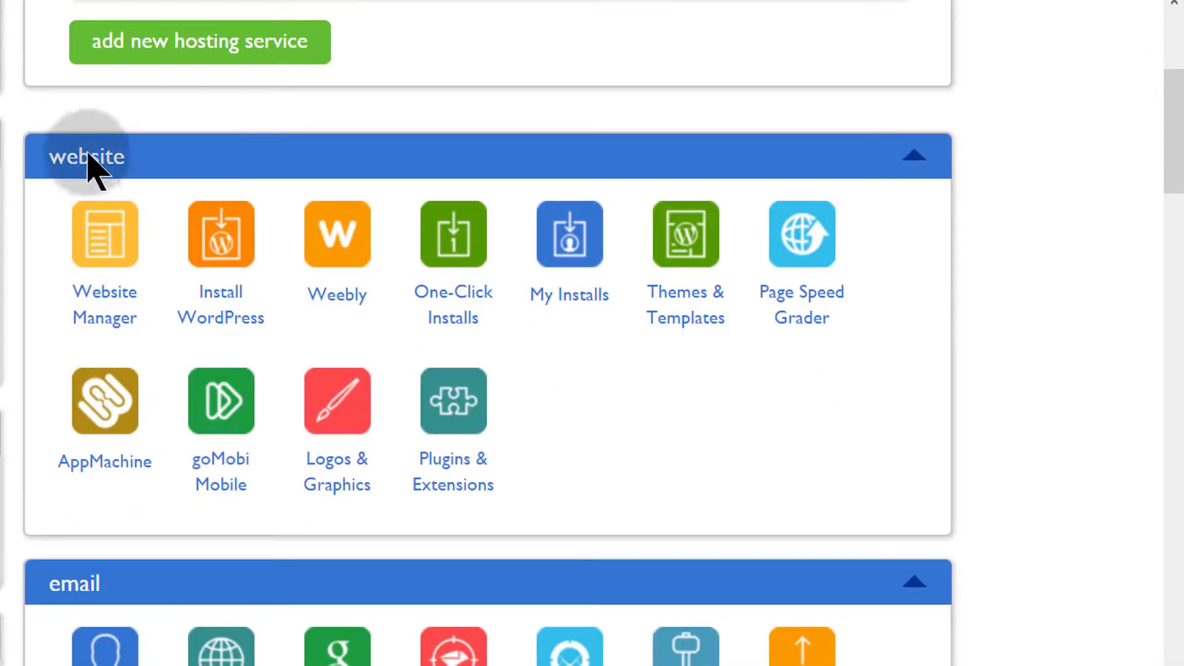
Open One-Click Installs in a new tab and switch to the MOJO Marketplace scripts page.
left_click(49, 145)
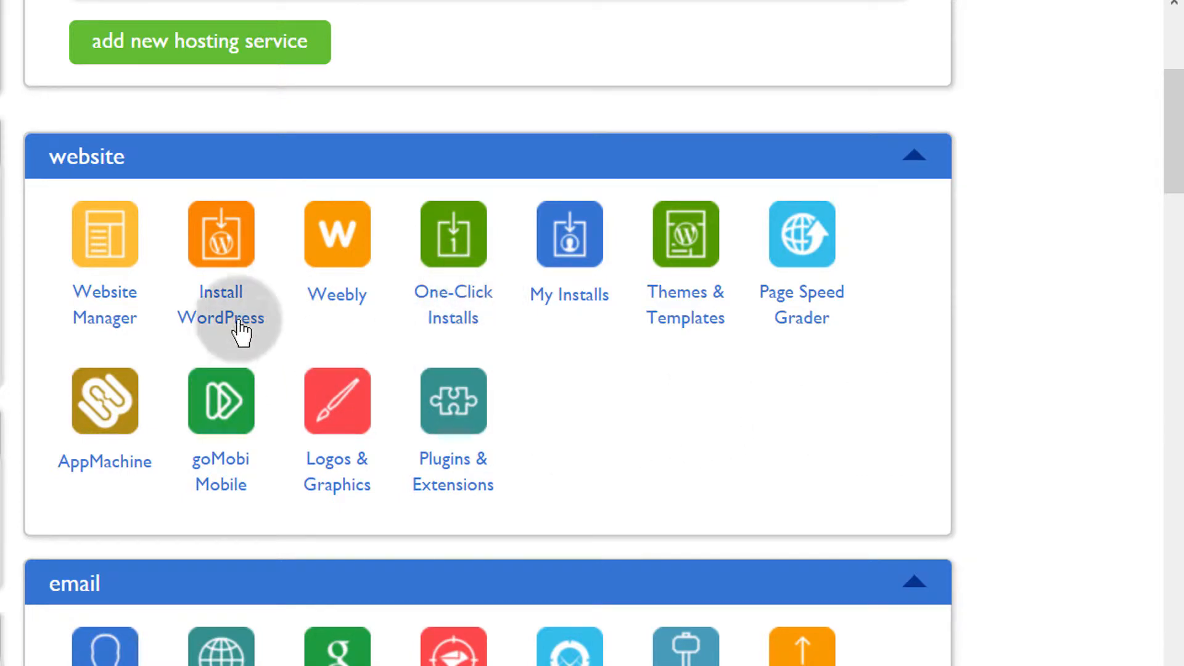
right_click(448, 300)
left_click(524, 328)
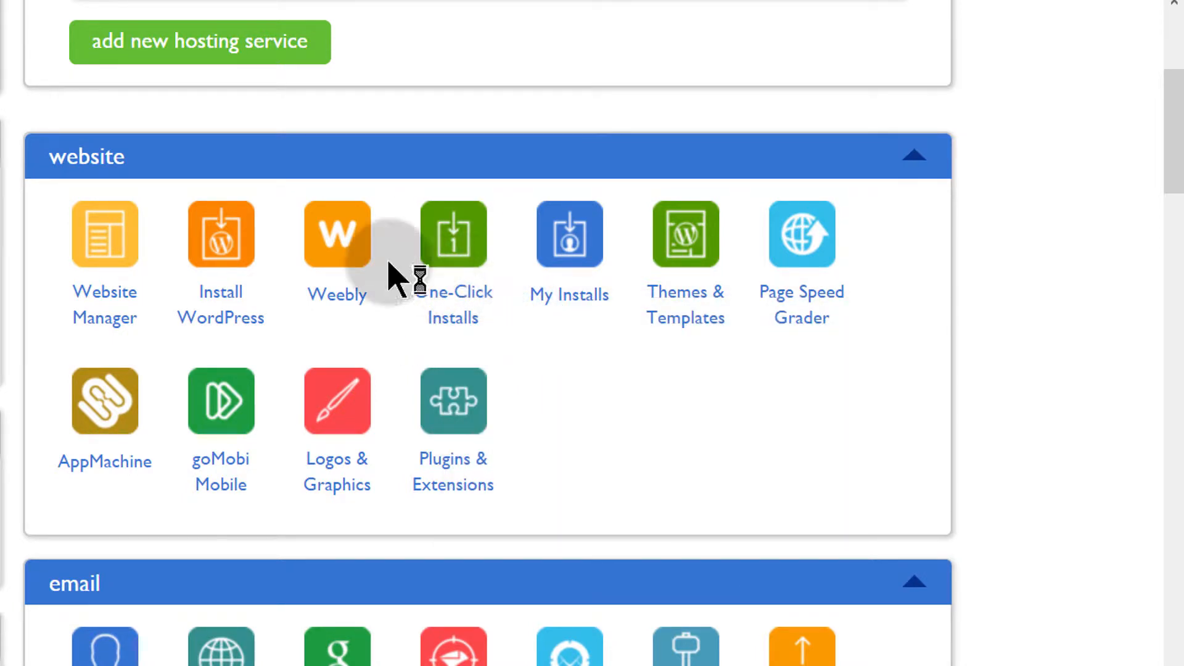
left_click(435, 264)
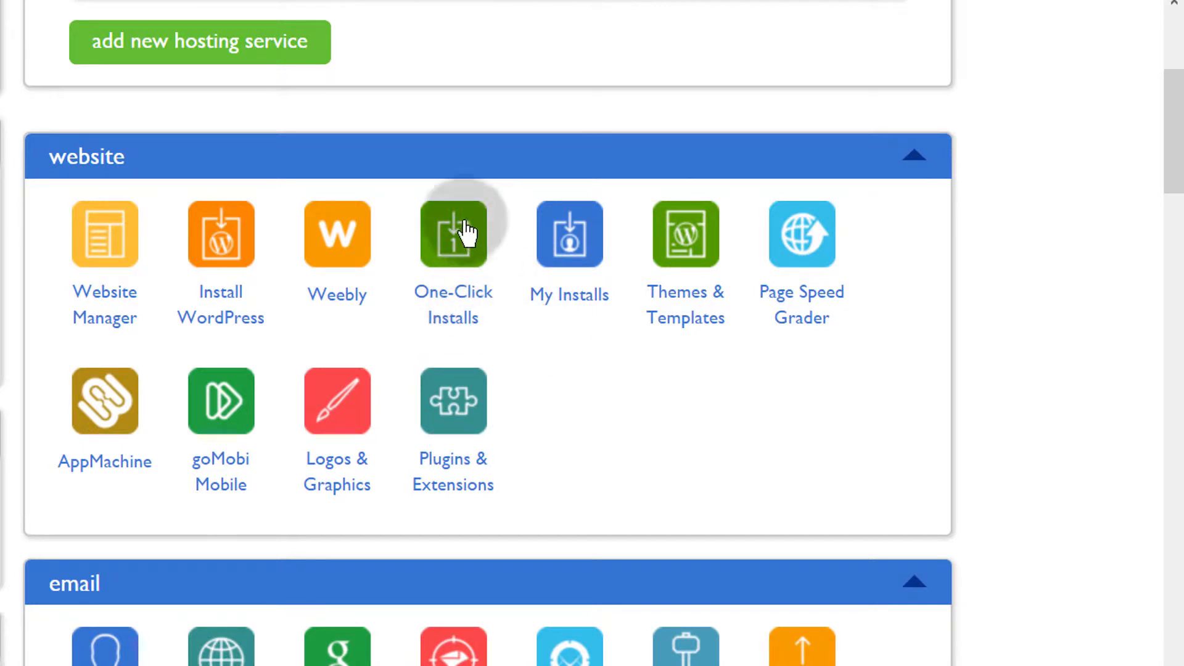
left_click(466, 310)
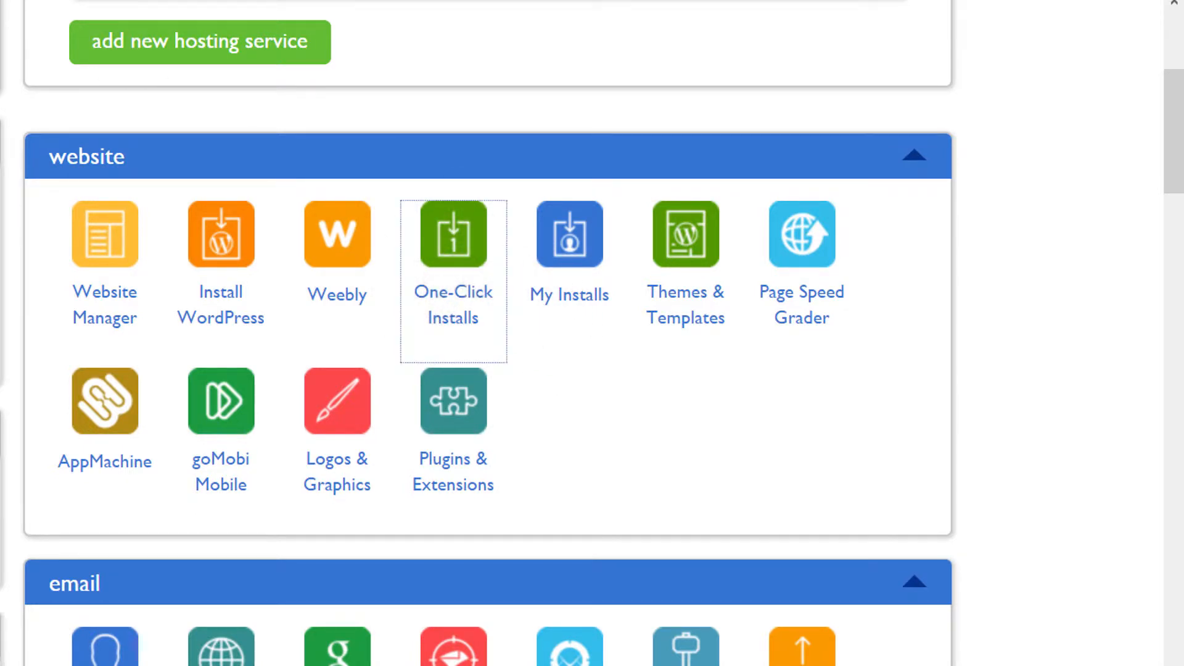
left_click(339, 4)
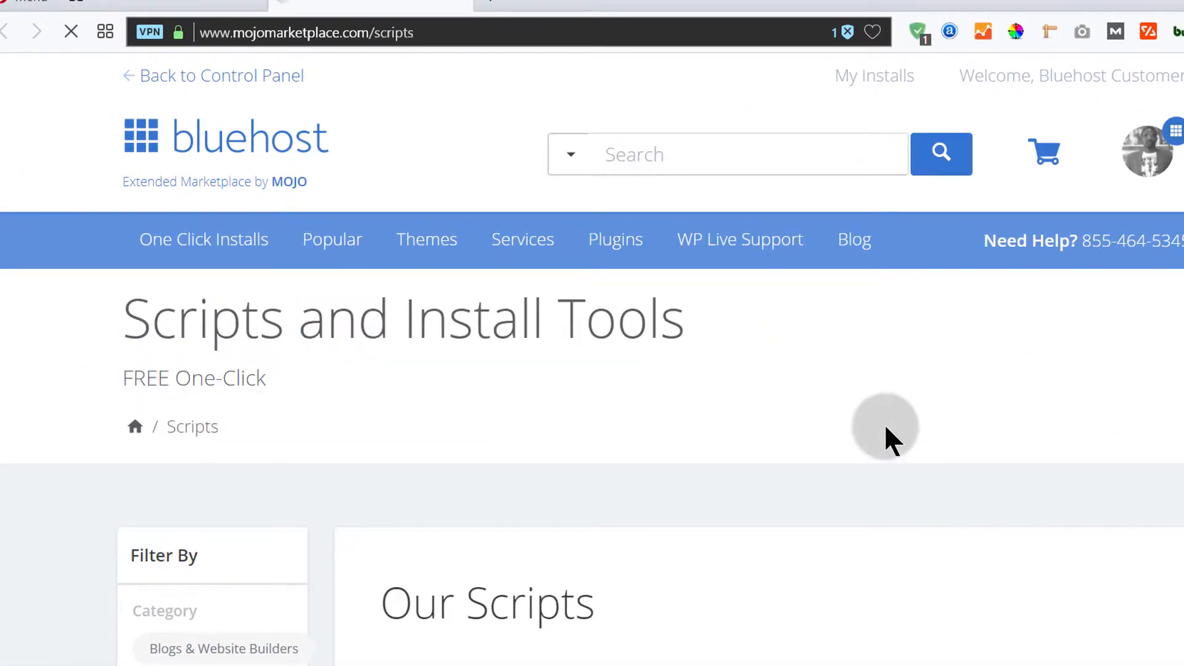
Scroll through scripts like Magento, PrestaShop, Moodle and PyroCMS, then back up to the WordPress card.
scroll(883, 423, "down", 2)
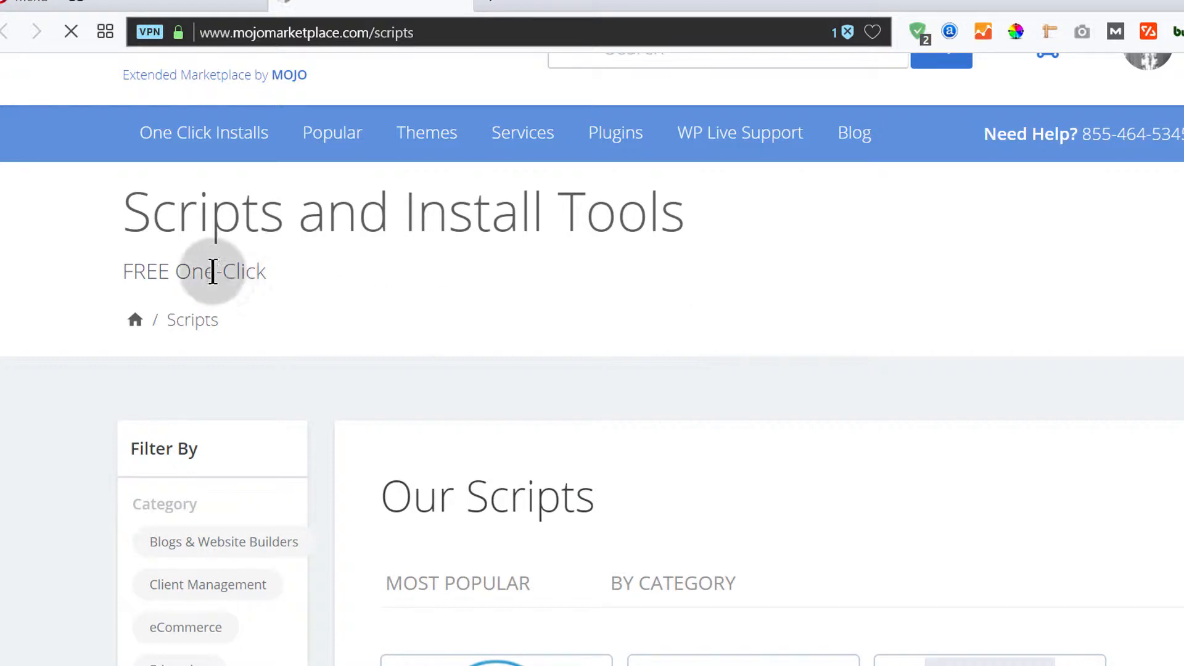
scroll(769, 284, "down", 4)
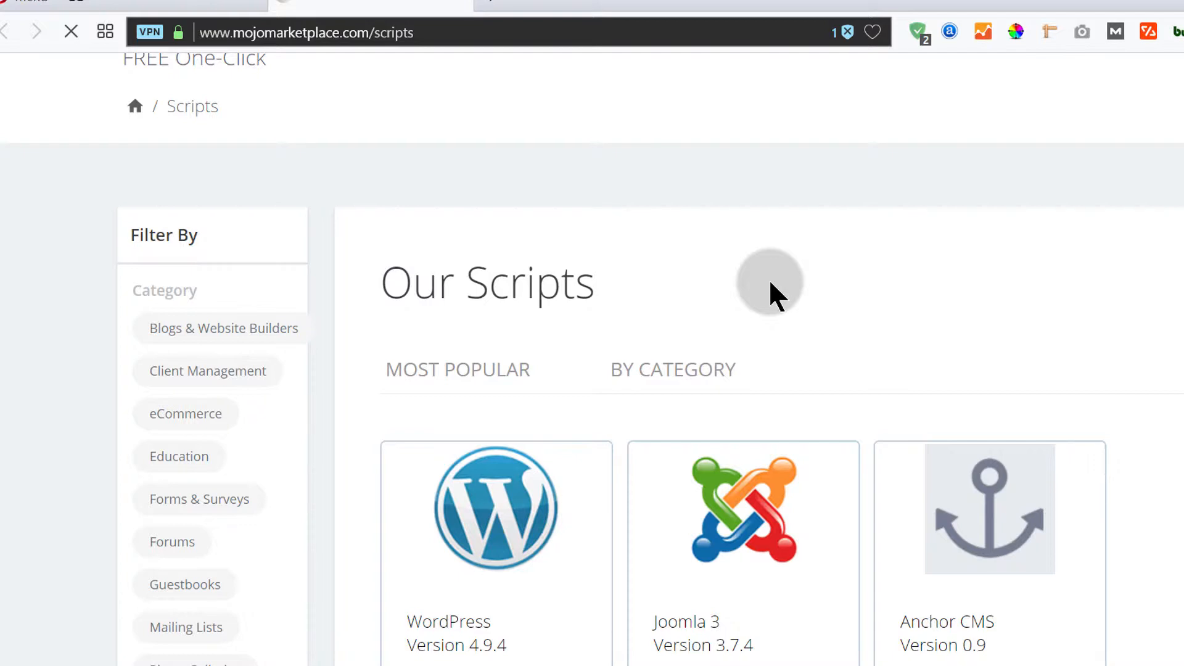
scroll(770, 283, "down", 3)
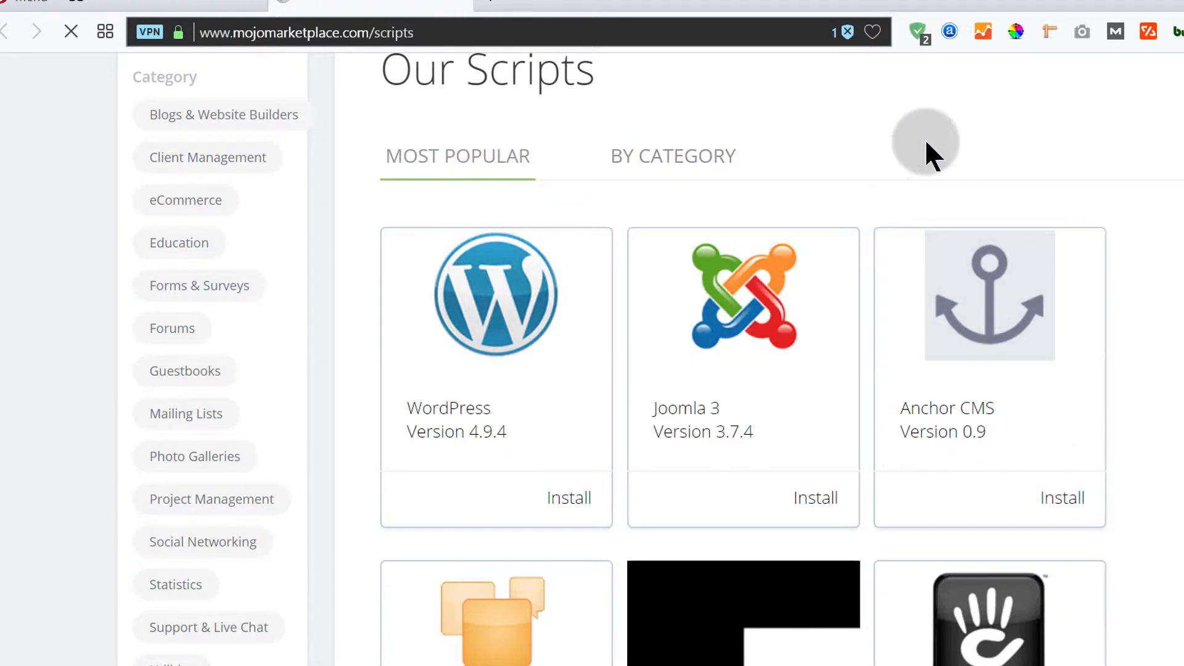
scroll(878, 166, "down", 5)
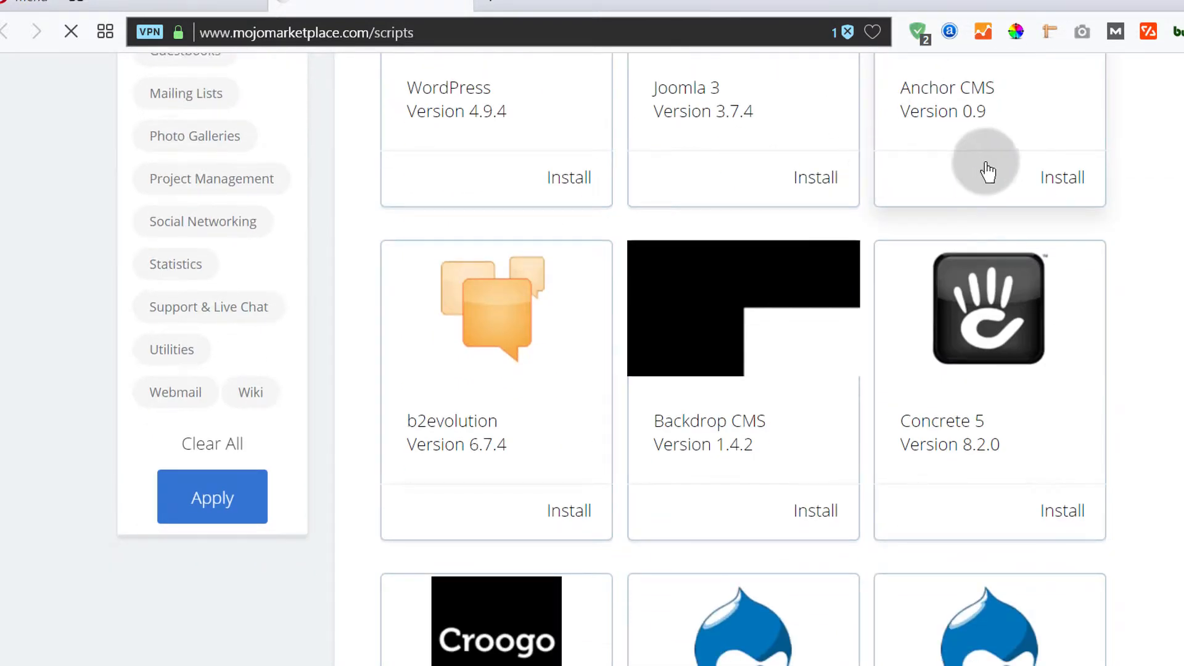
scroll(740, 209, "up", 5)
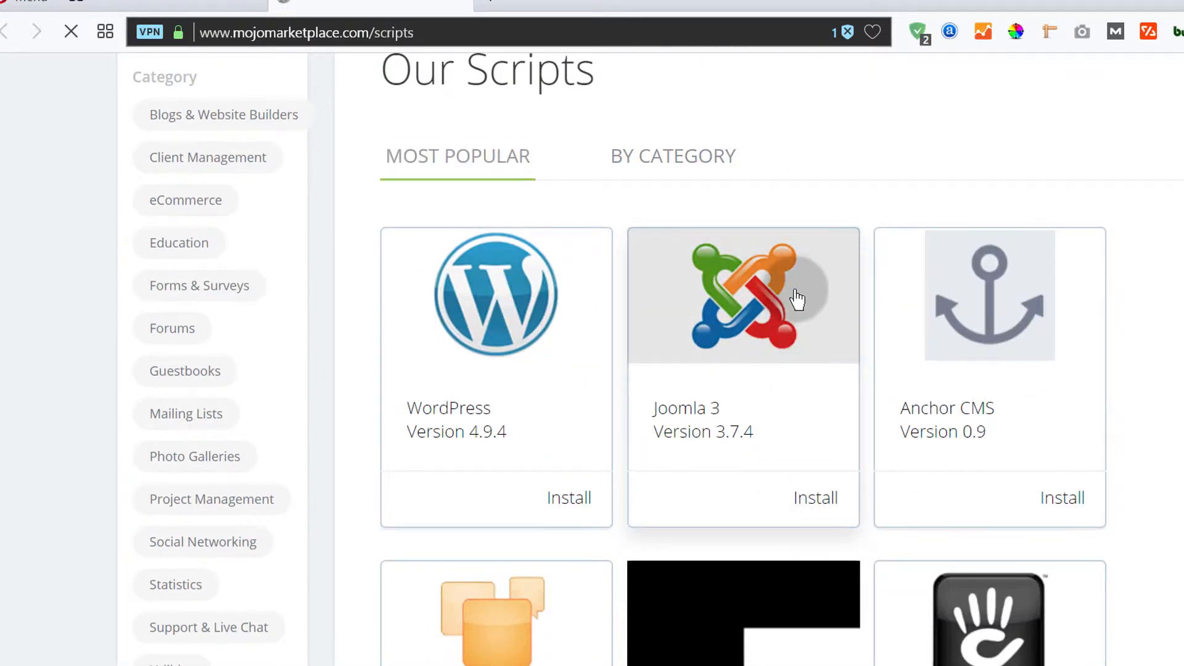
scroll(795, 289, "down", 15)
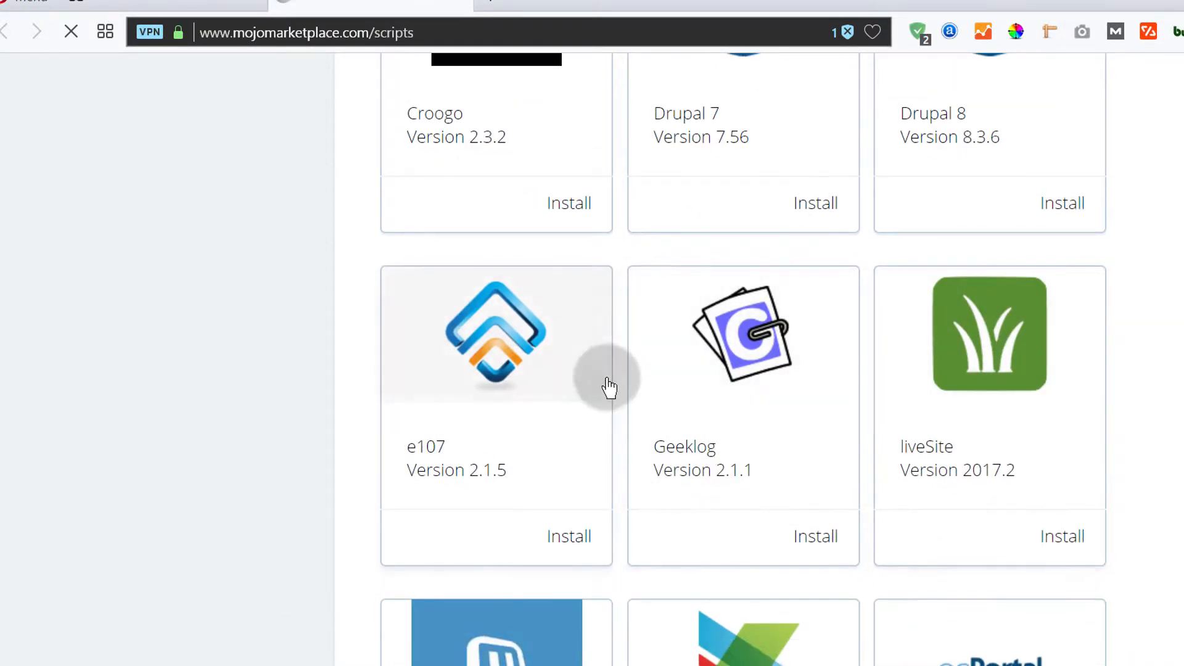
scroll(613, 382, "up", 7)
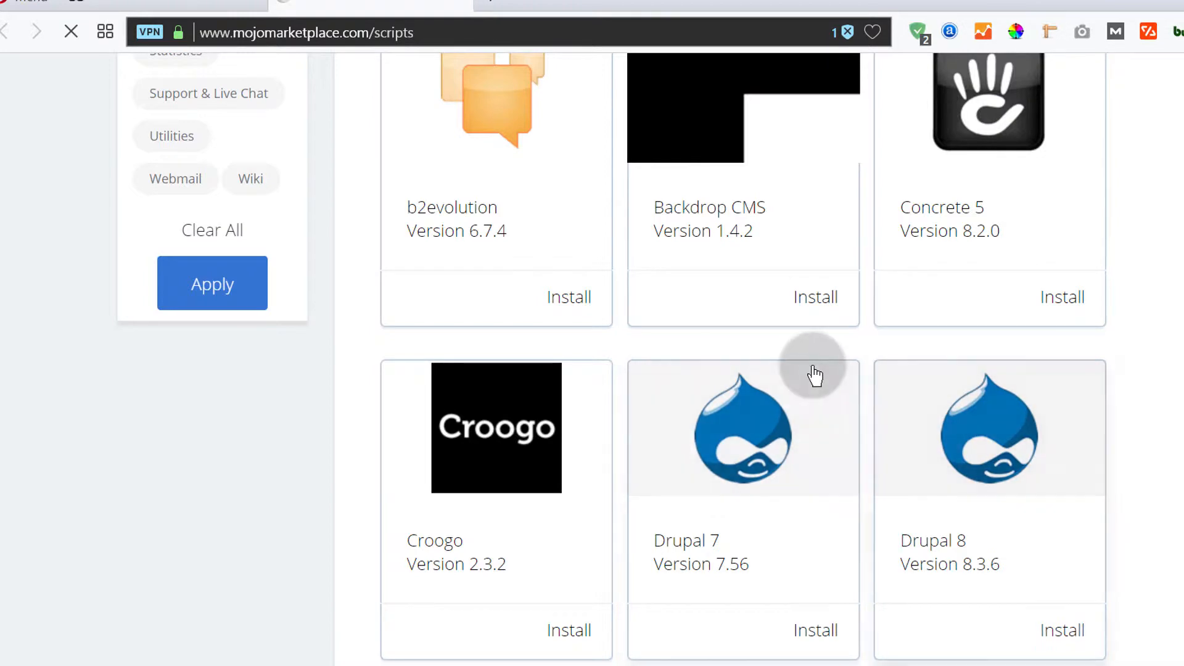
scroll(814, 373, "up", 6)
scroll(627, 336, "up", 7)
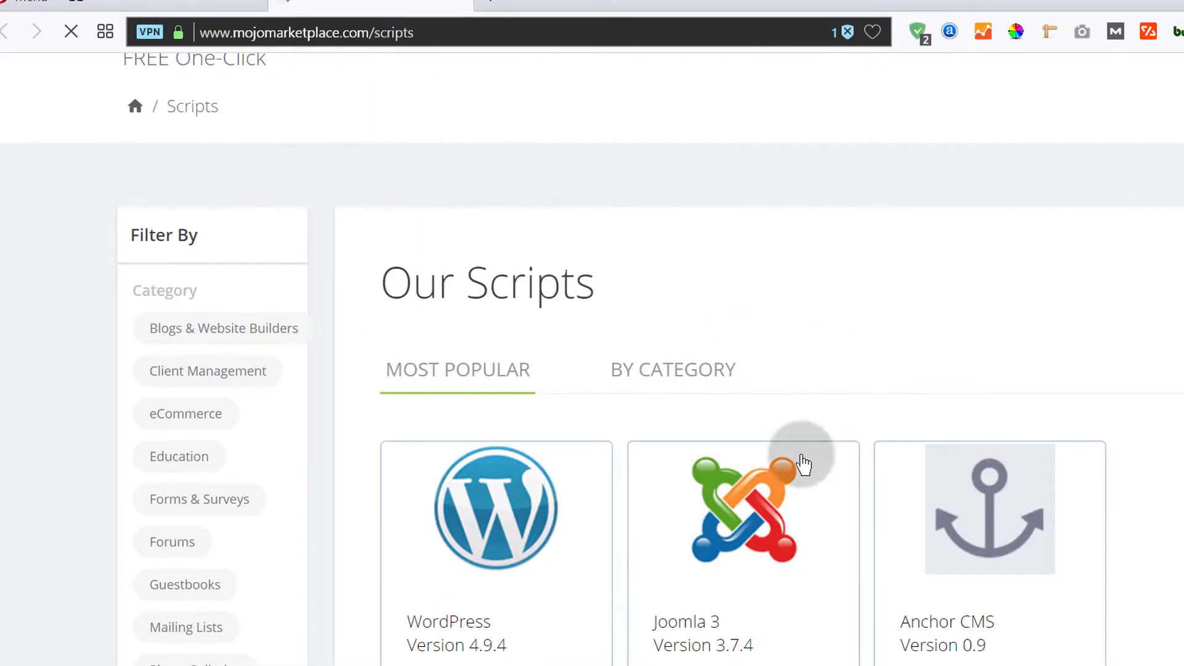
scroll(740, 431, "down", 4)
scroll(653, 391, "down", 5)
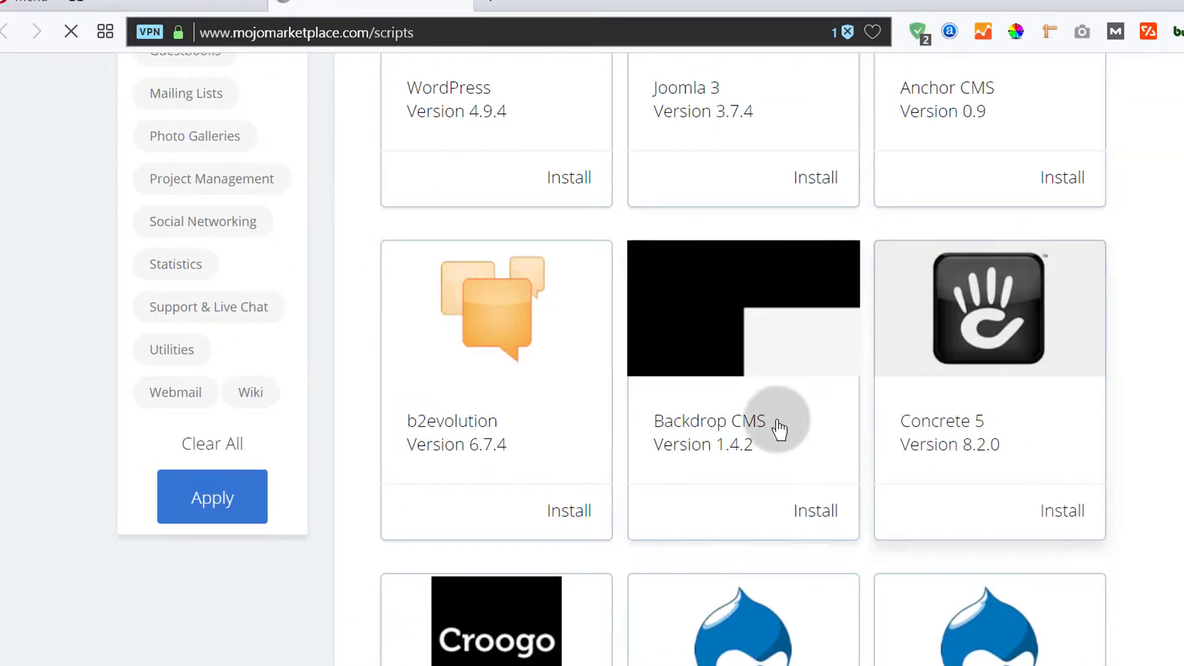
scroll(778, 429, "down", 17)
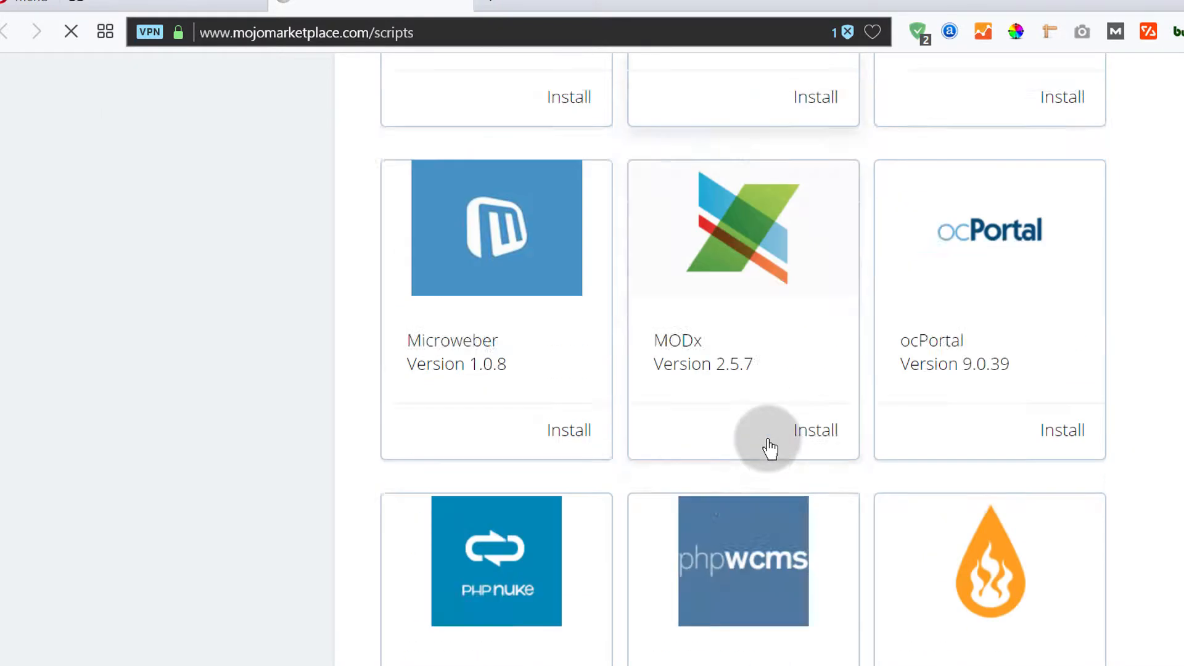
scroll(770, 449, "down", 20)
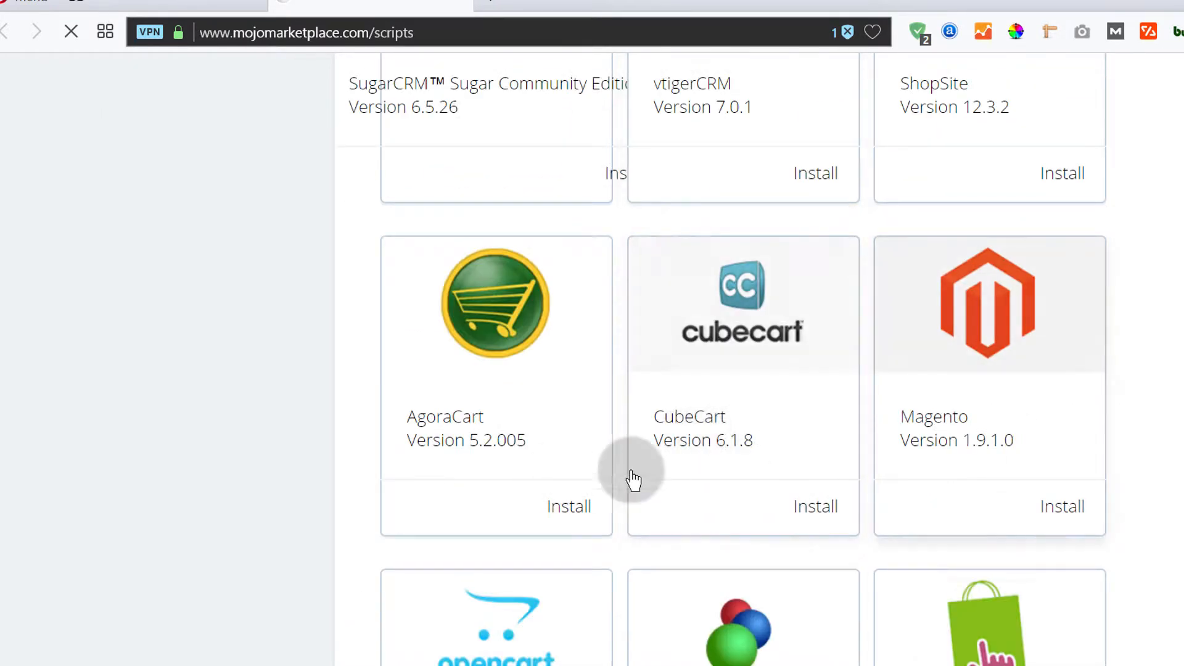
scroll(981, 462, "down", 3)
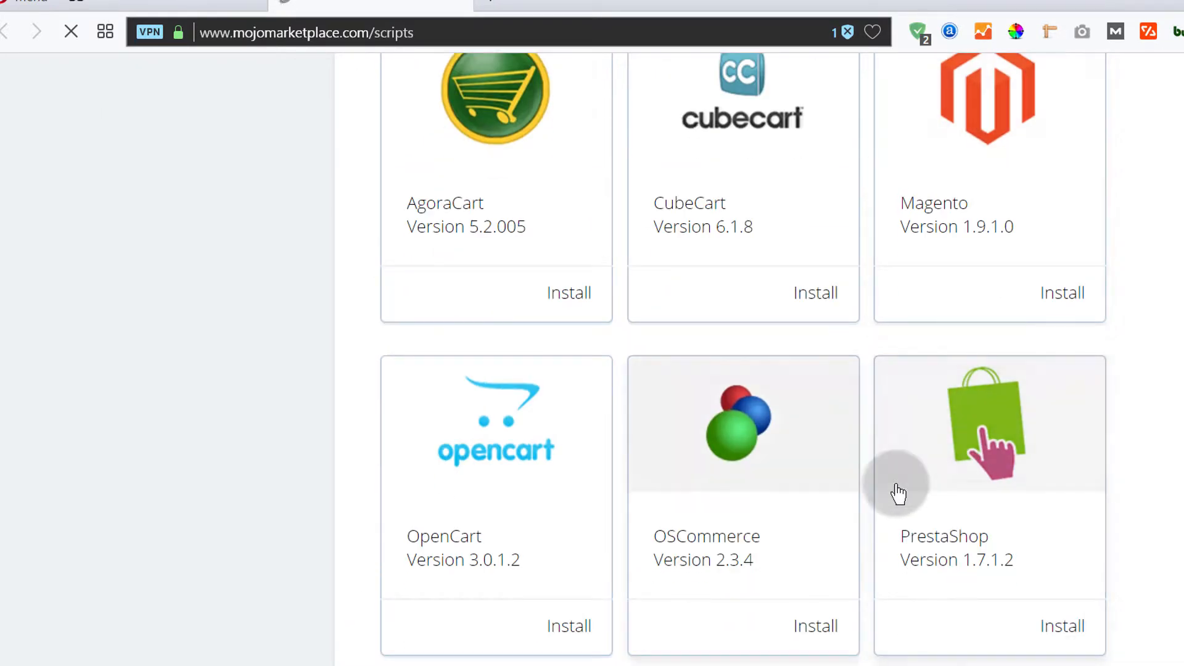
scroll(801, 465, "down", 8)
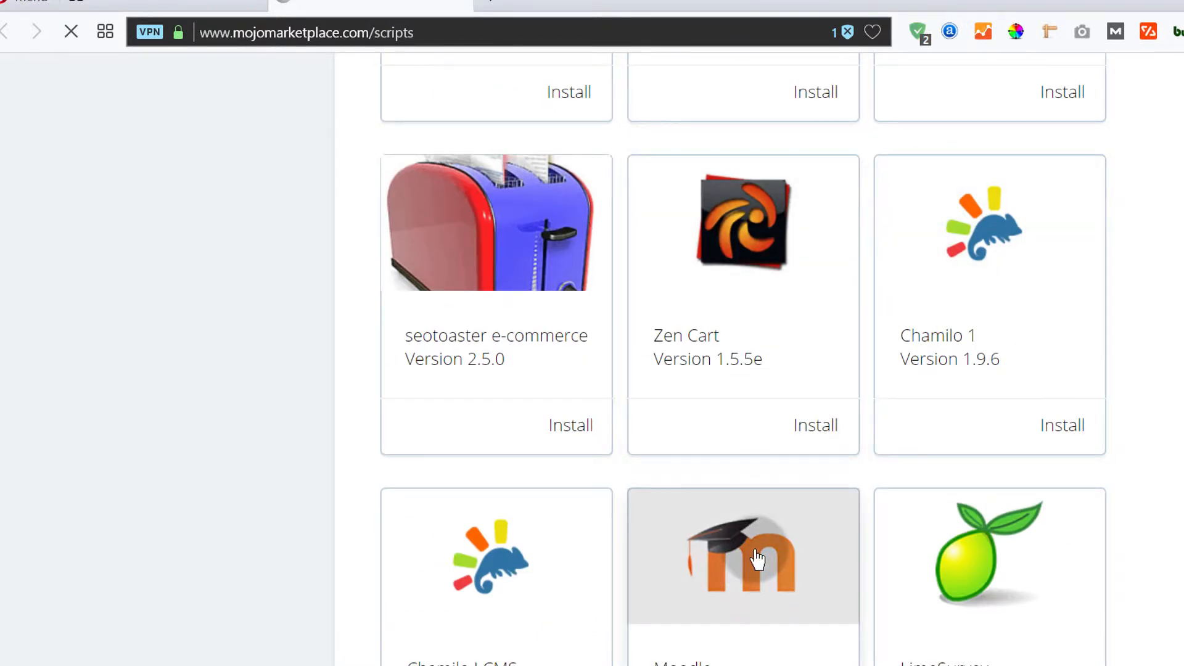
scroll(757, 559, "down", 3)
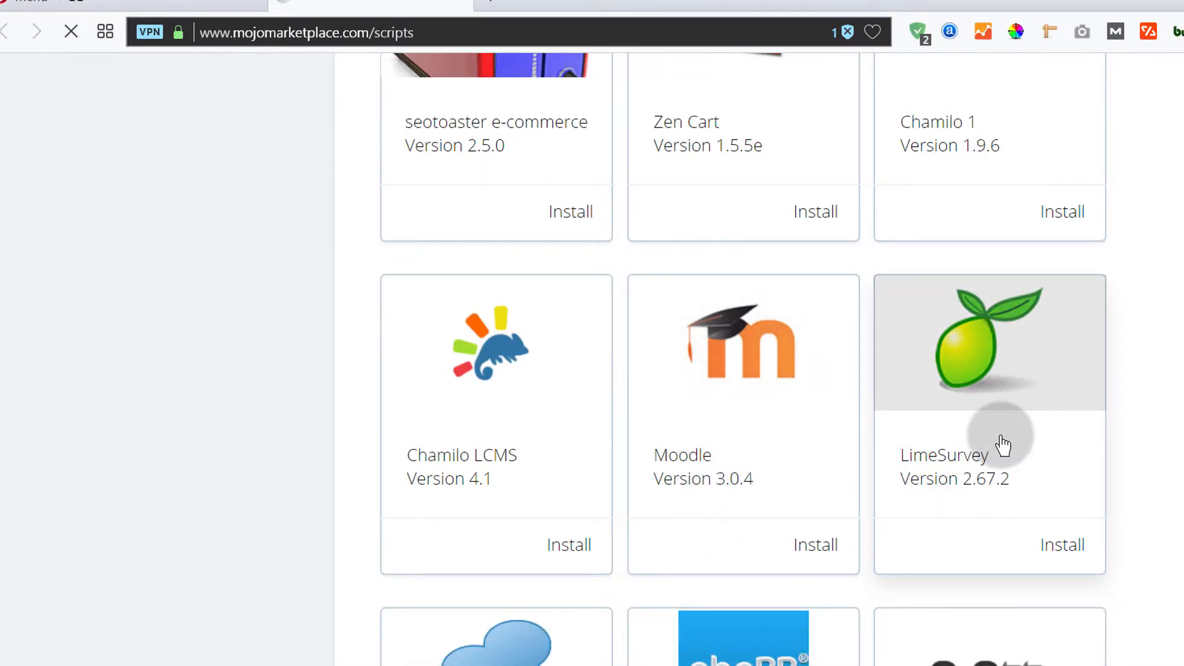
scroll(1002, 443, "down", 6)
scroll(783, 554, "down", 6)
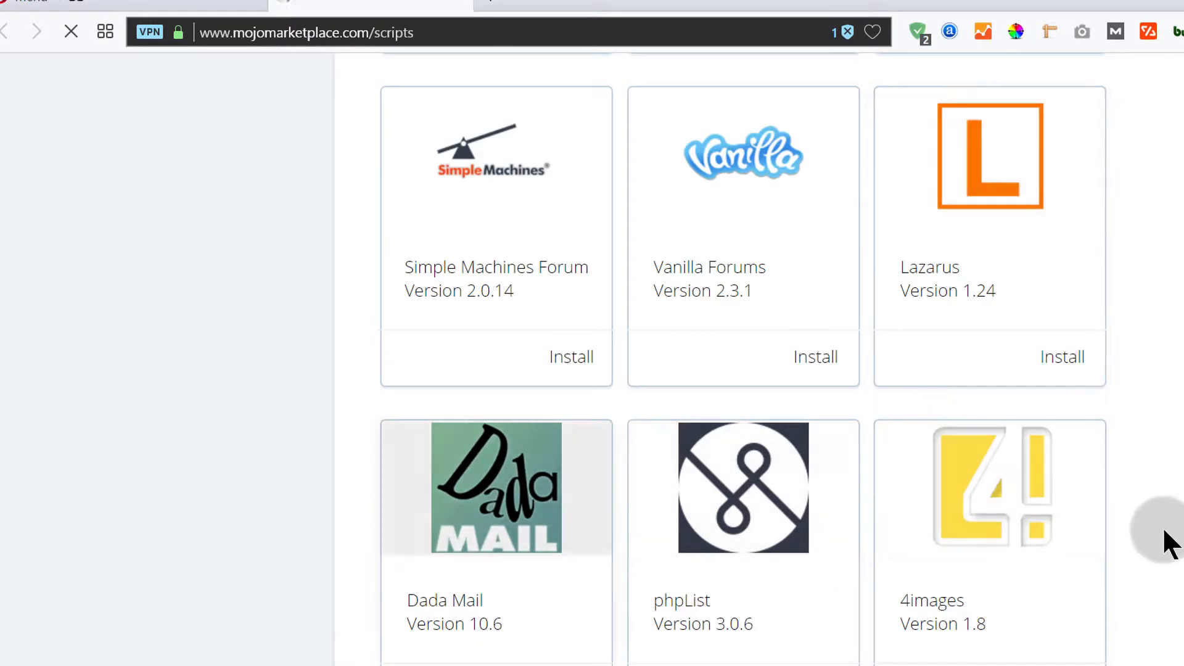
scroll(888, 521, "up", 20)
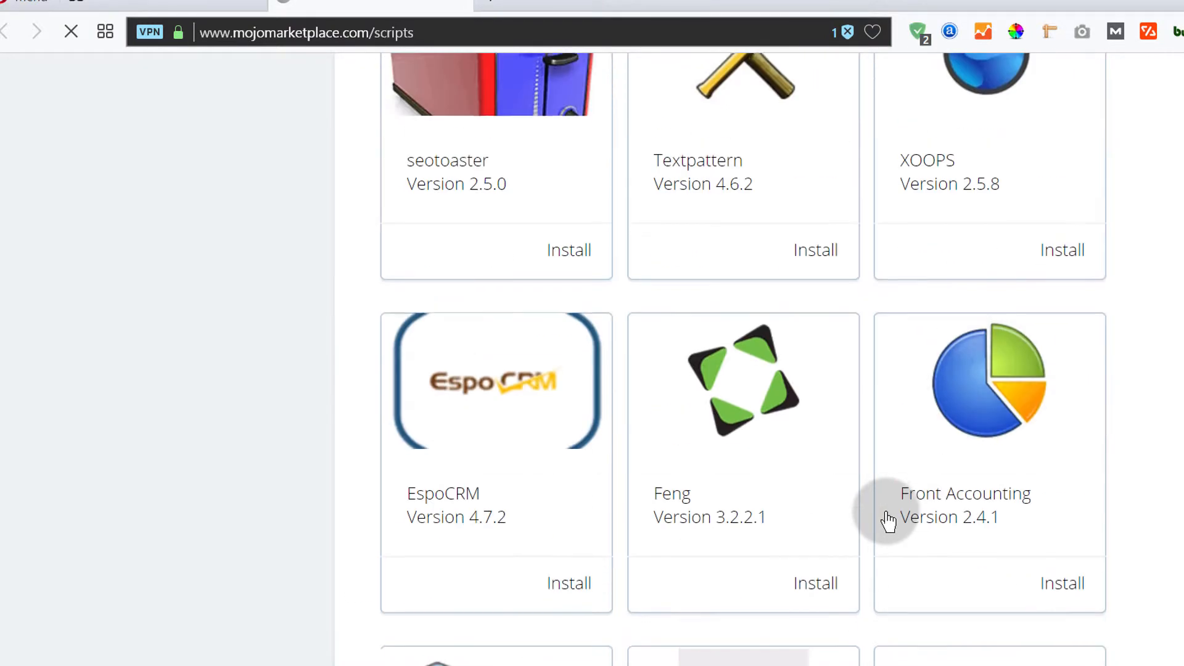
scroll(888, 521, "down", 7)
scroll(888, 521, "up", 15)
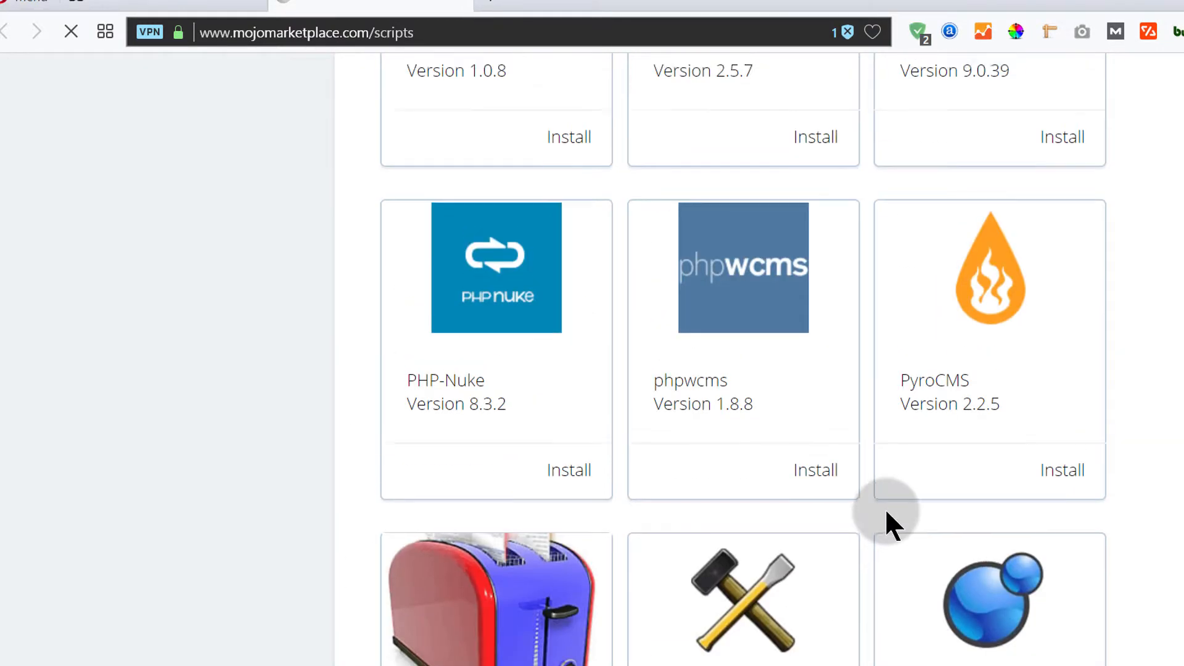
scroll(888, 521, "up", 15)
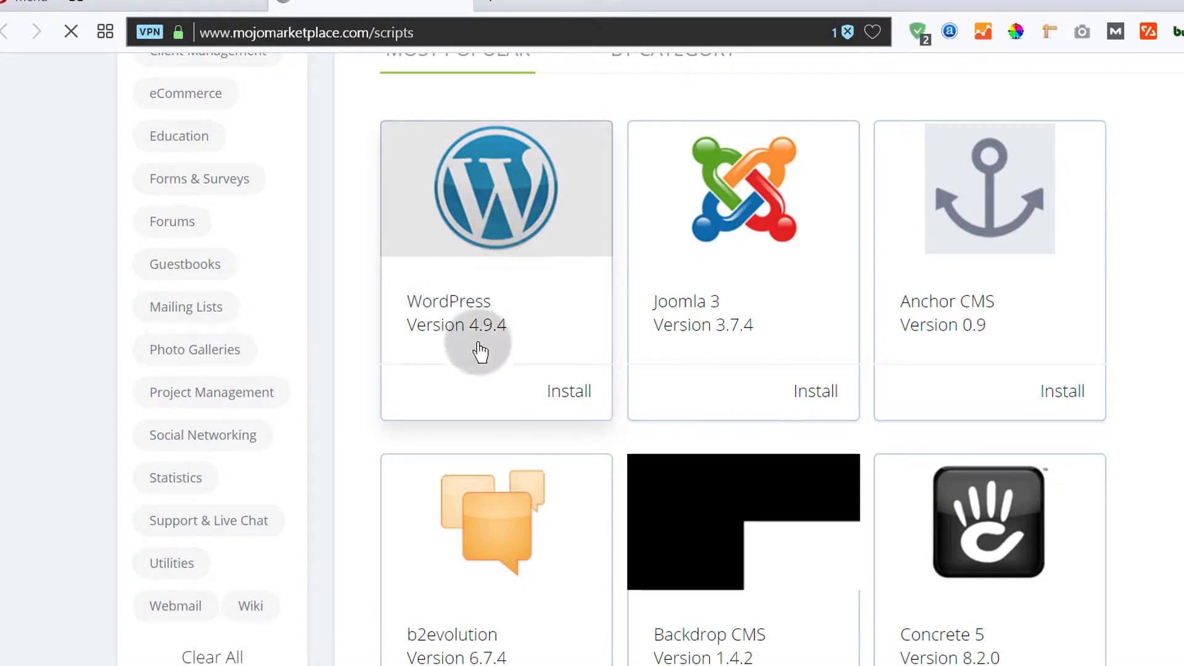
Open the cPanel Install WordPress link in a new tab and check its version, 4.9.4.
left_click(158, 8)
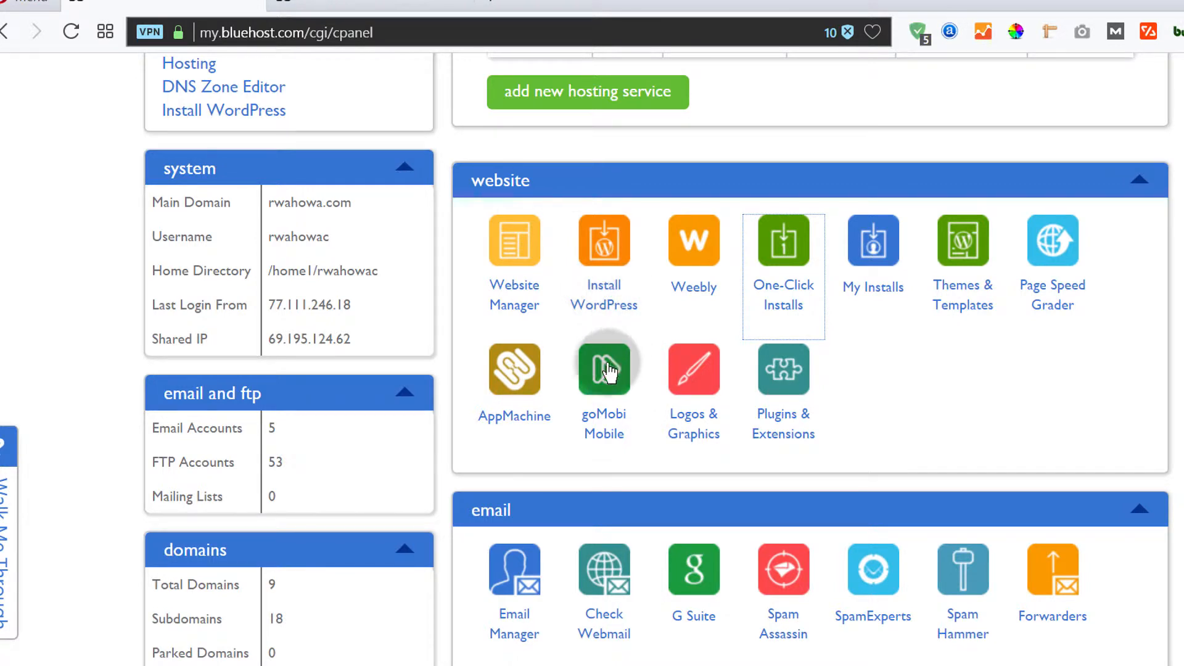
right_click(608, 302)
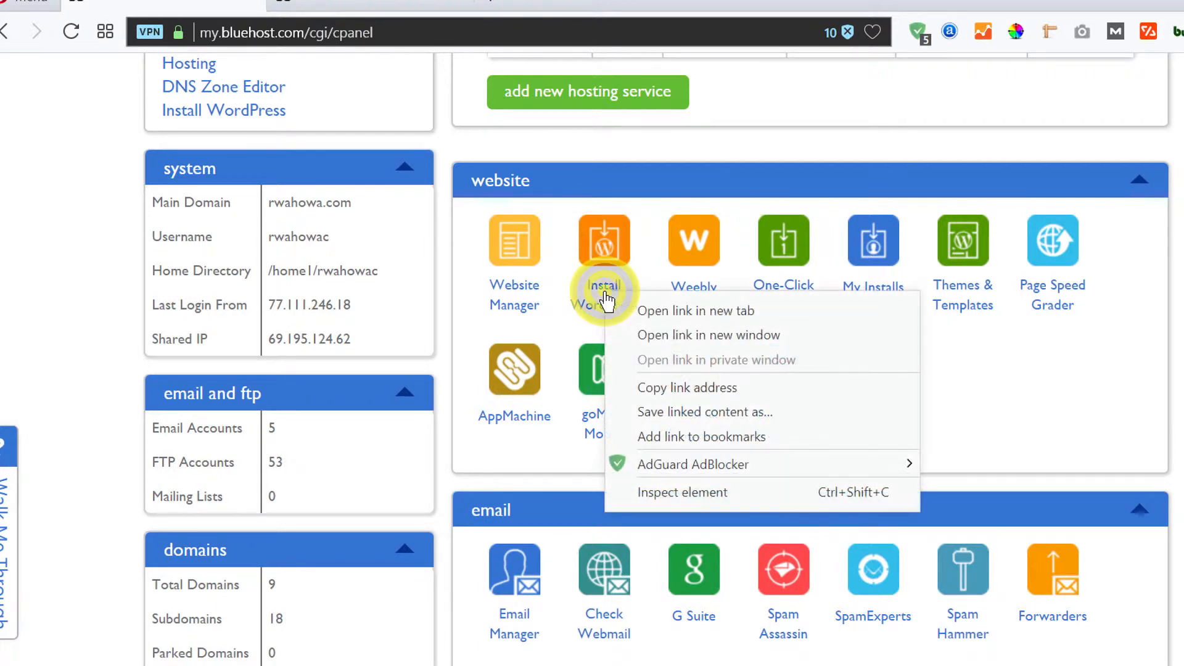
left_click(646, 300)
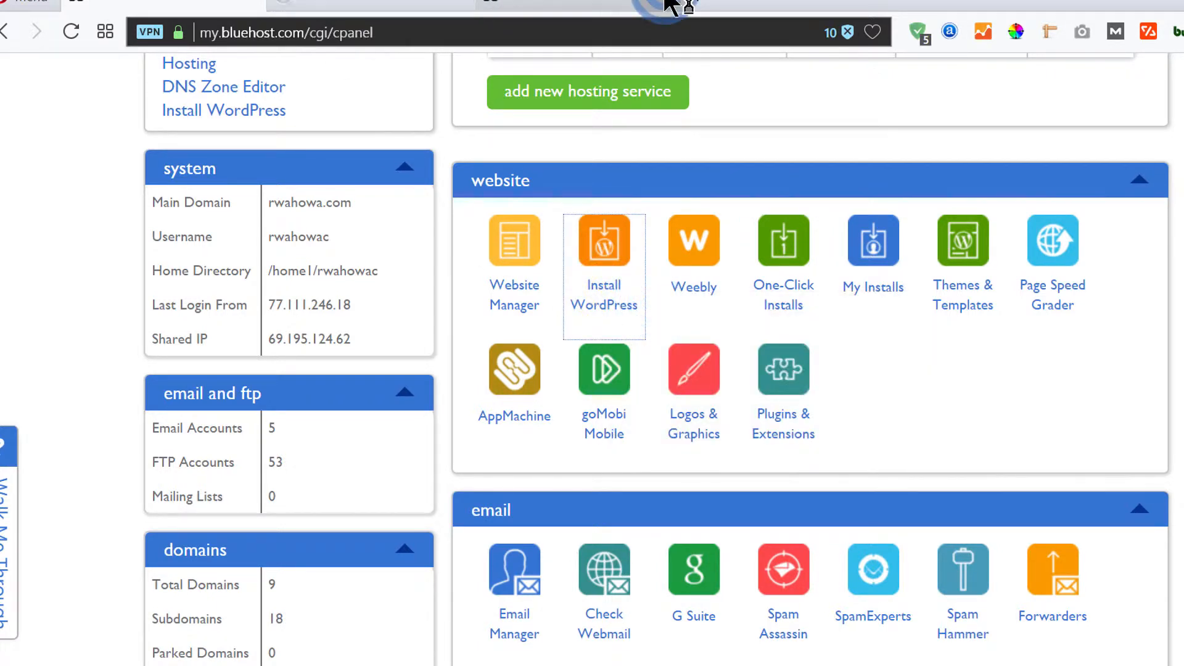
left_click(373, 9)
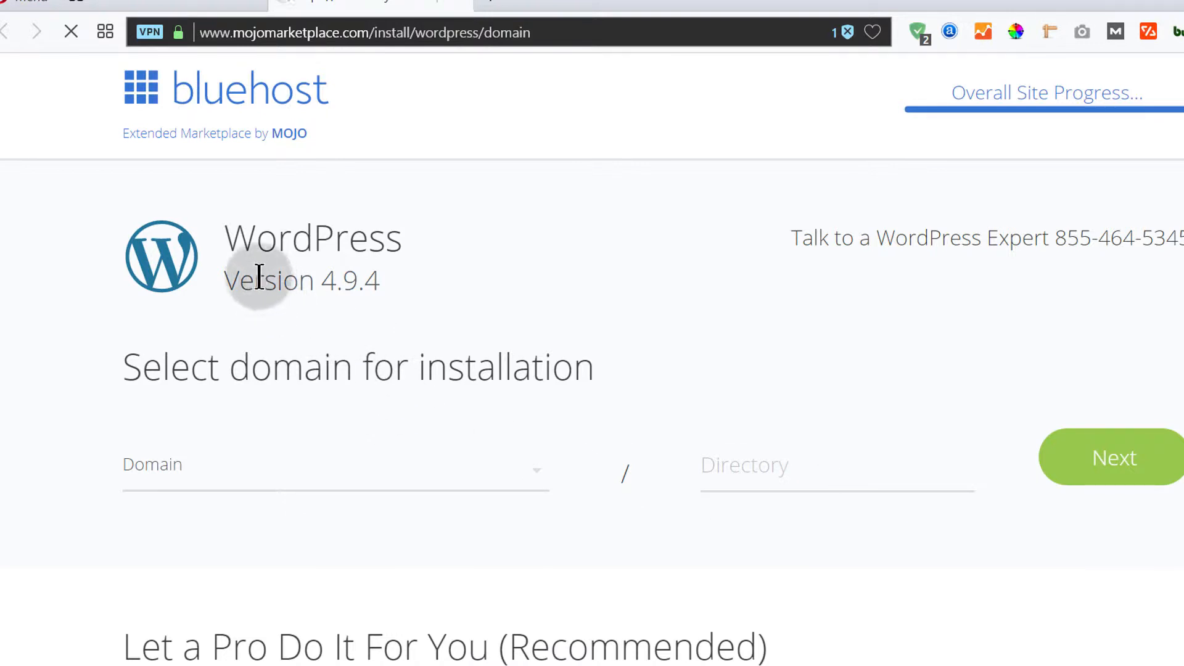
left_click_drag(225, 281, 409, 290)
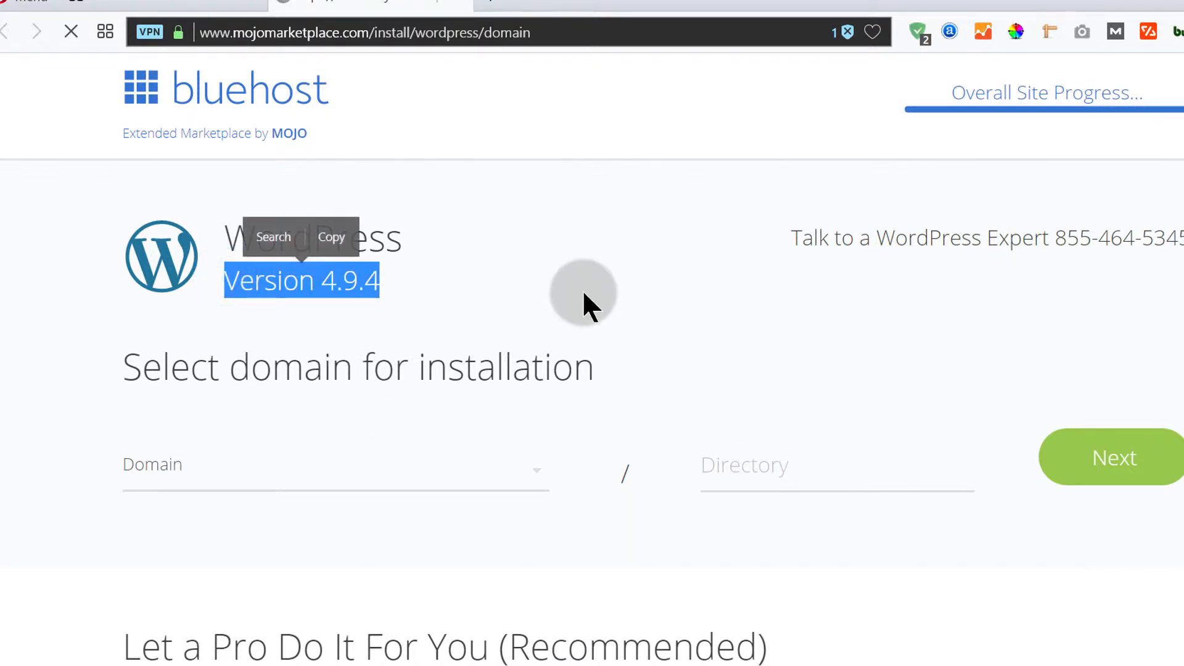
left_click(582, 290)
scroll(582, 289, "down", 3)
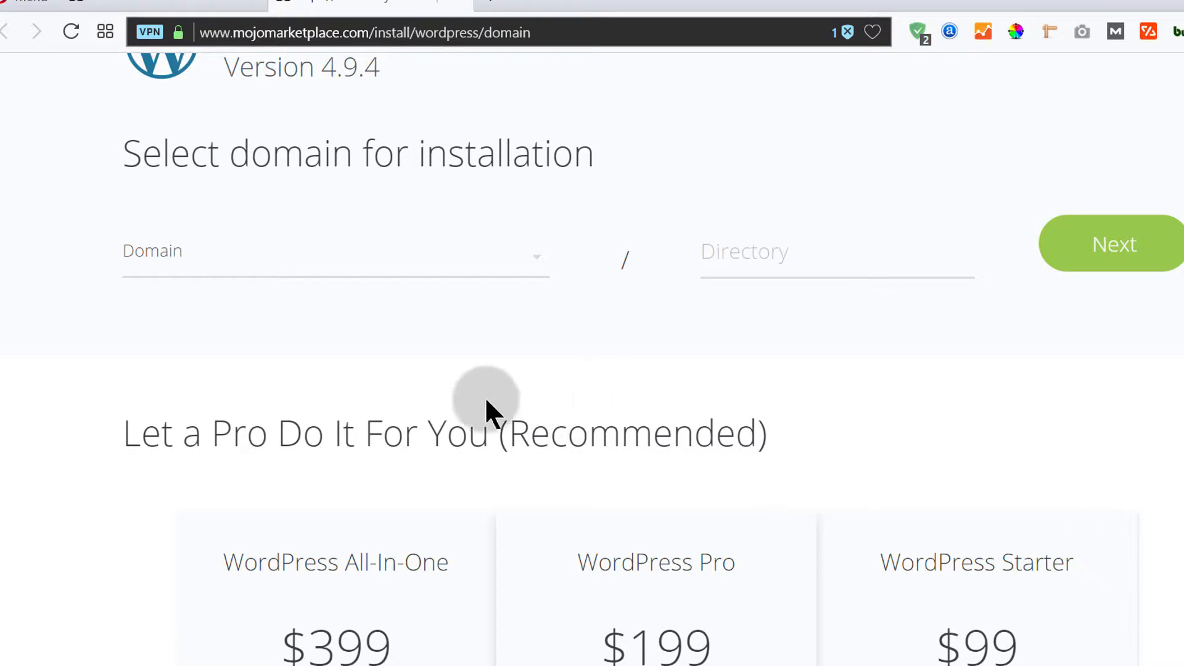
Open the Domain dropdown and browse the domains available for installation.
left_click(298, 267)
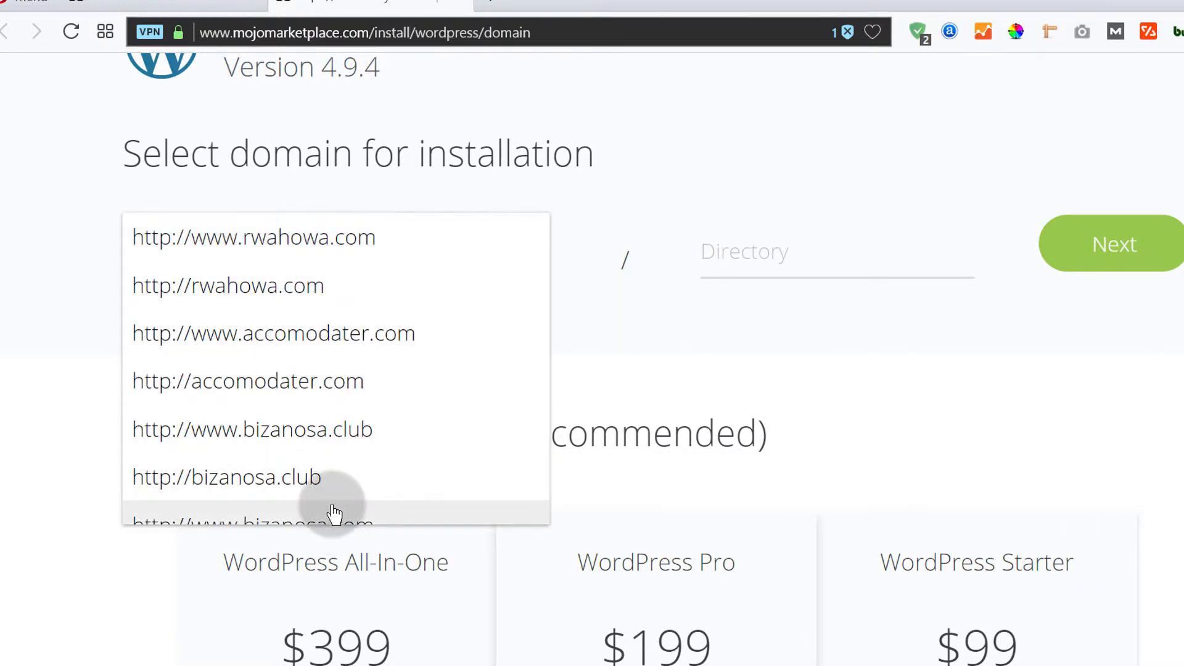
scroll(329, 508, "down", 2)
scroll(323, 478, "down", 1)
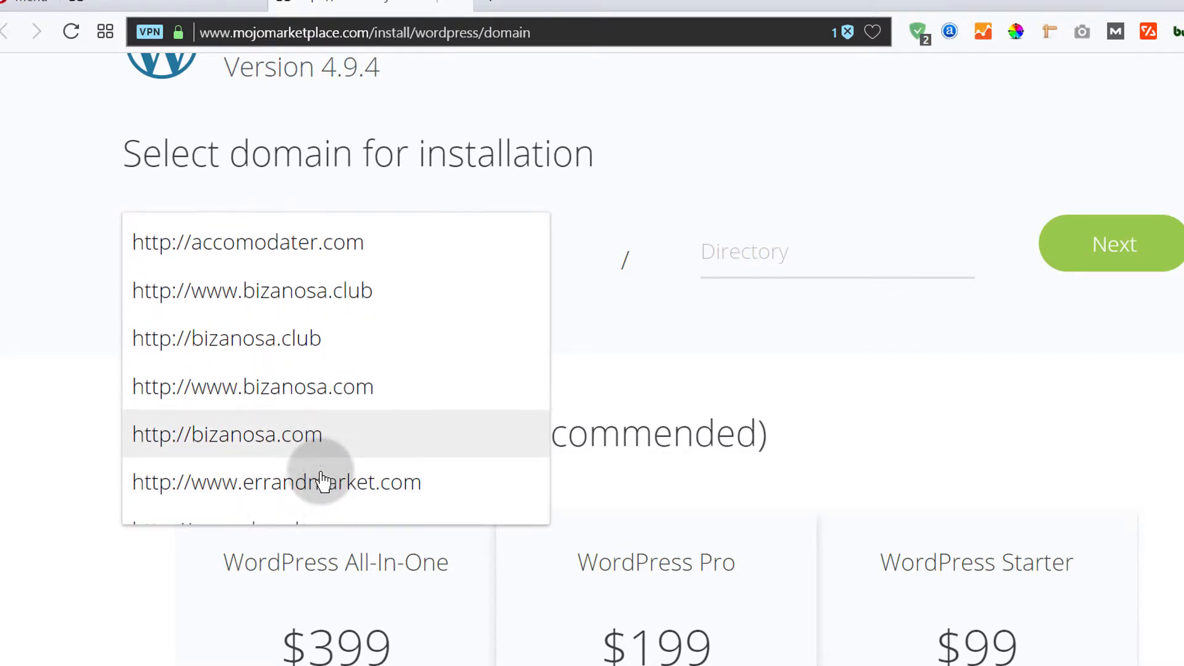
scroll(321, 479, "down", 10)
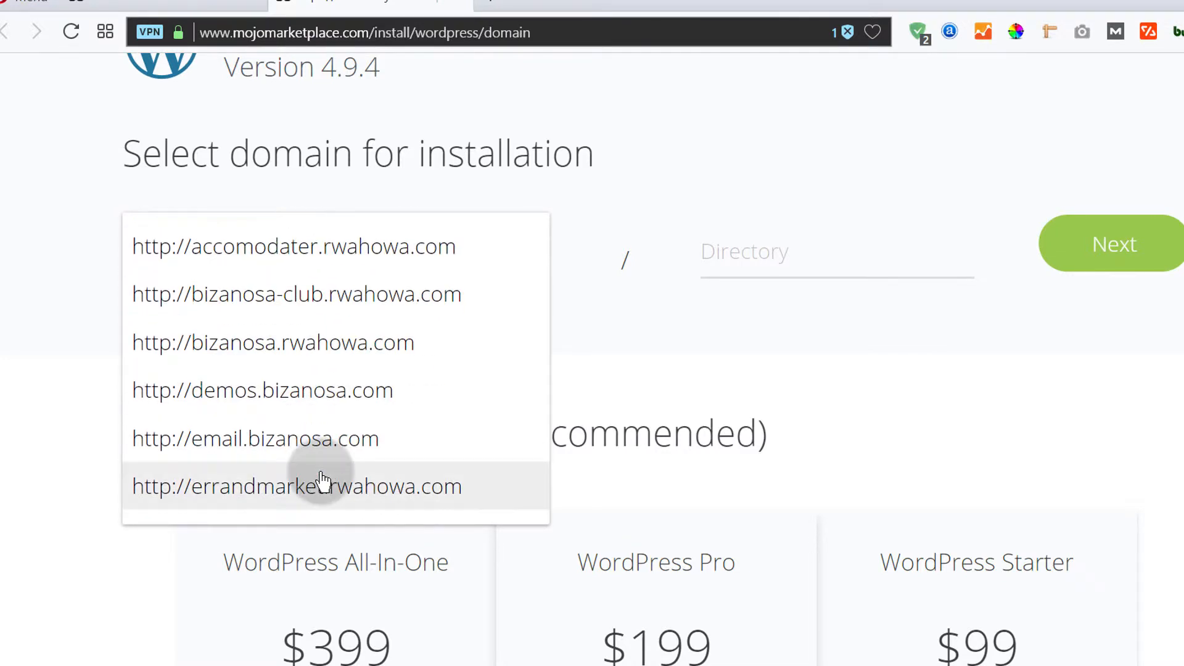
scroll(336, 456, "down", 15)
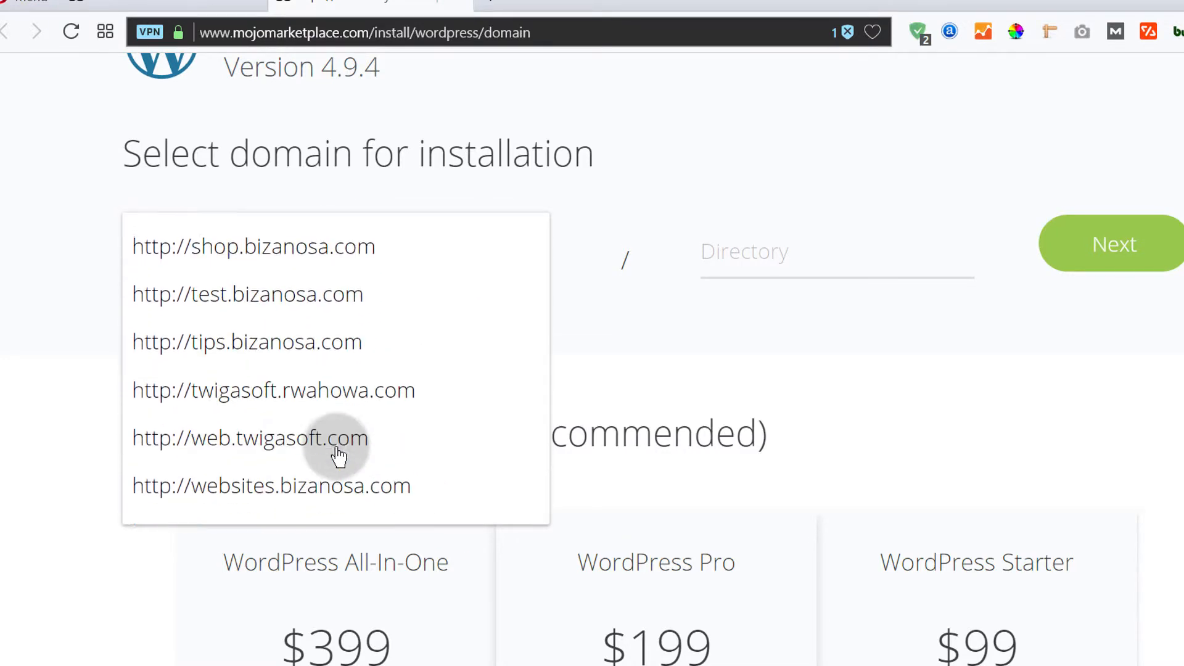
scroll(338, 457, "down", 1)
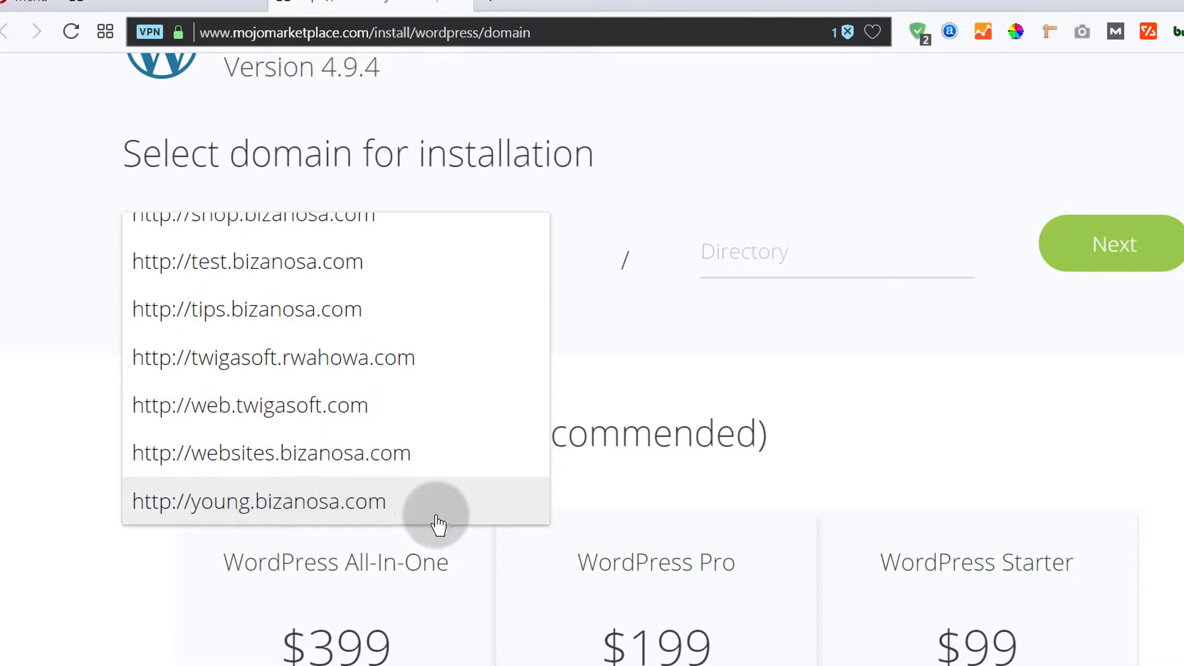
scroll(342, 455, "up", 15)
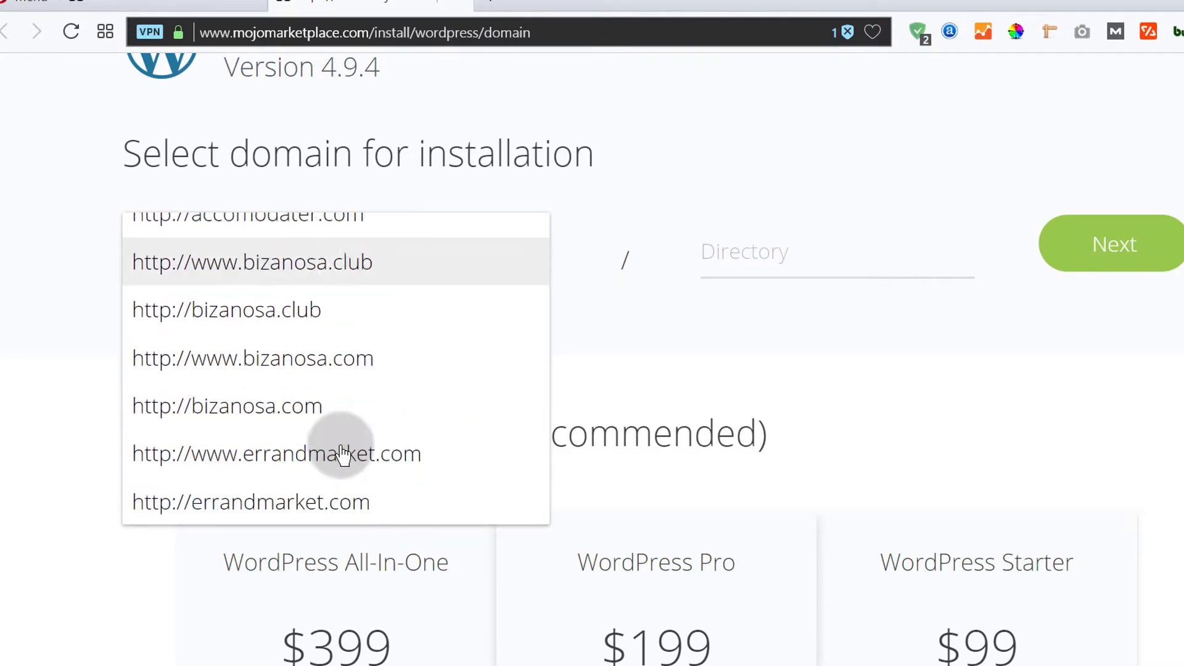
scroll(343, 455, "down", 20)
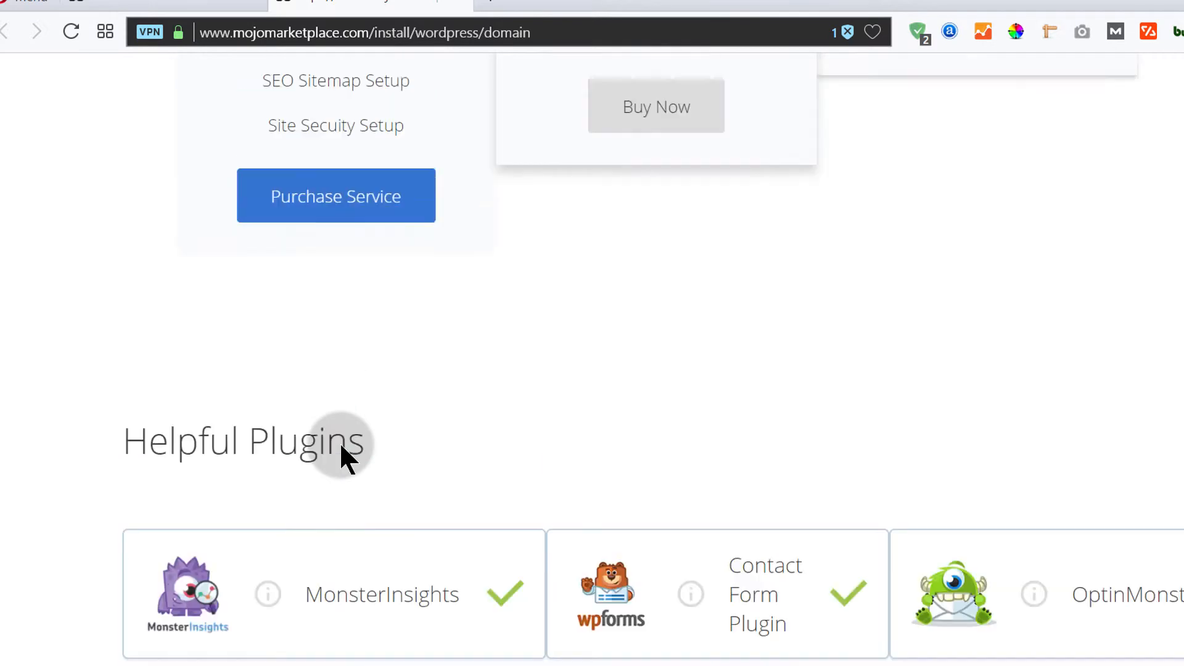
scroll(343, 459, "up", 10)
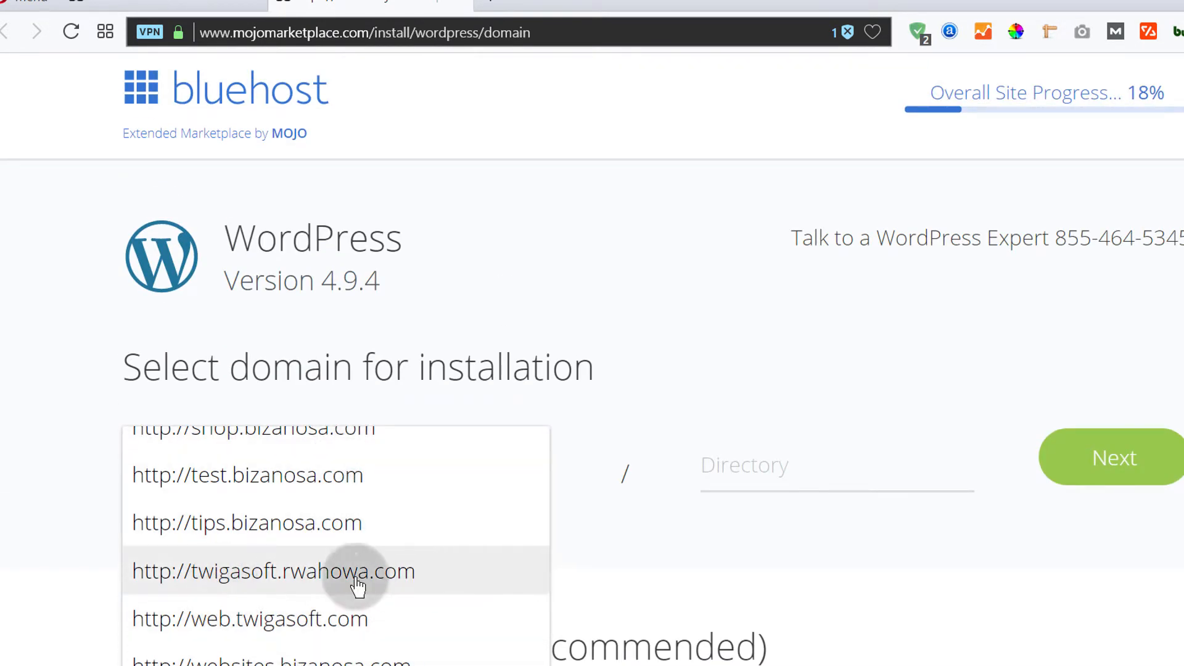
scroll(358, 586, "down", 8)
scroll(410, 290, "up", 5)
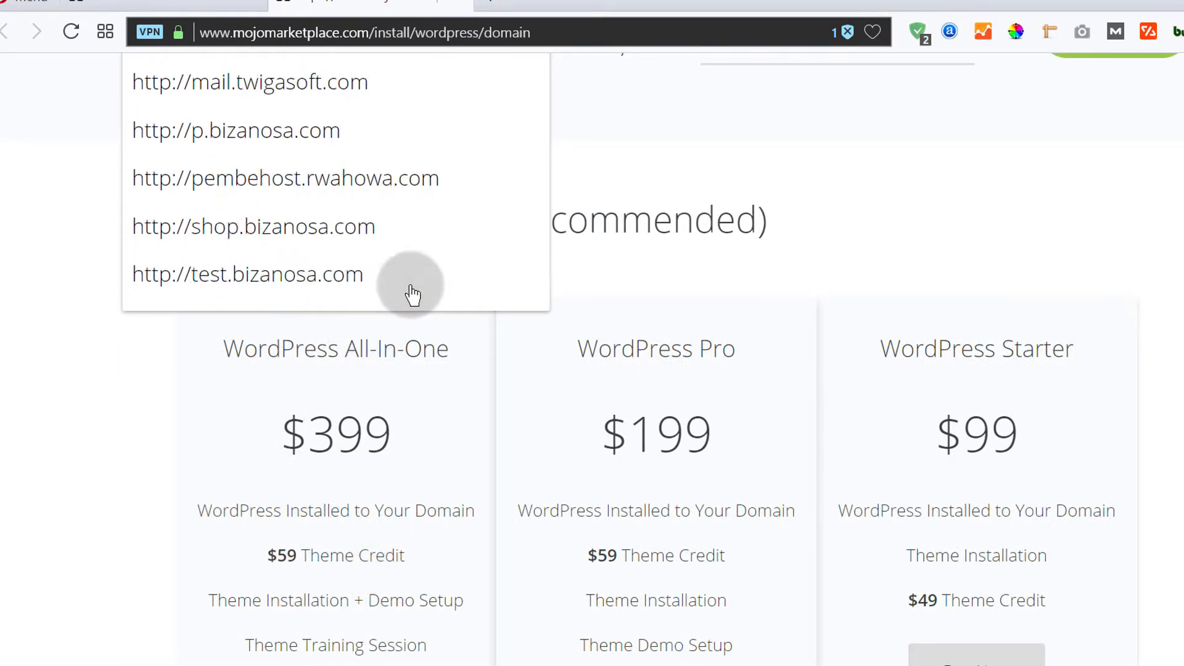
scroll(413, 295, "up", 10)
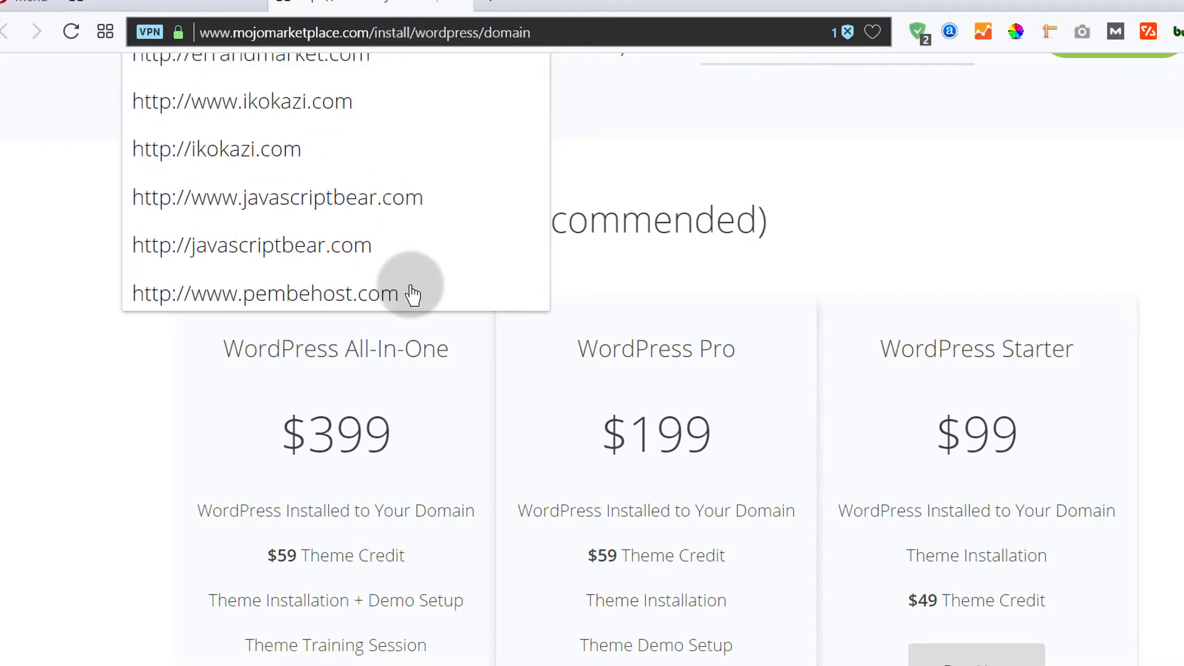
scroll(411, 292, "up", 5)
scroll(395, 214, "down", 3)
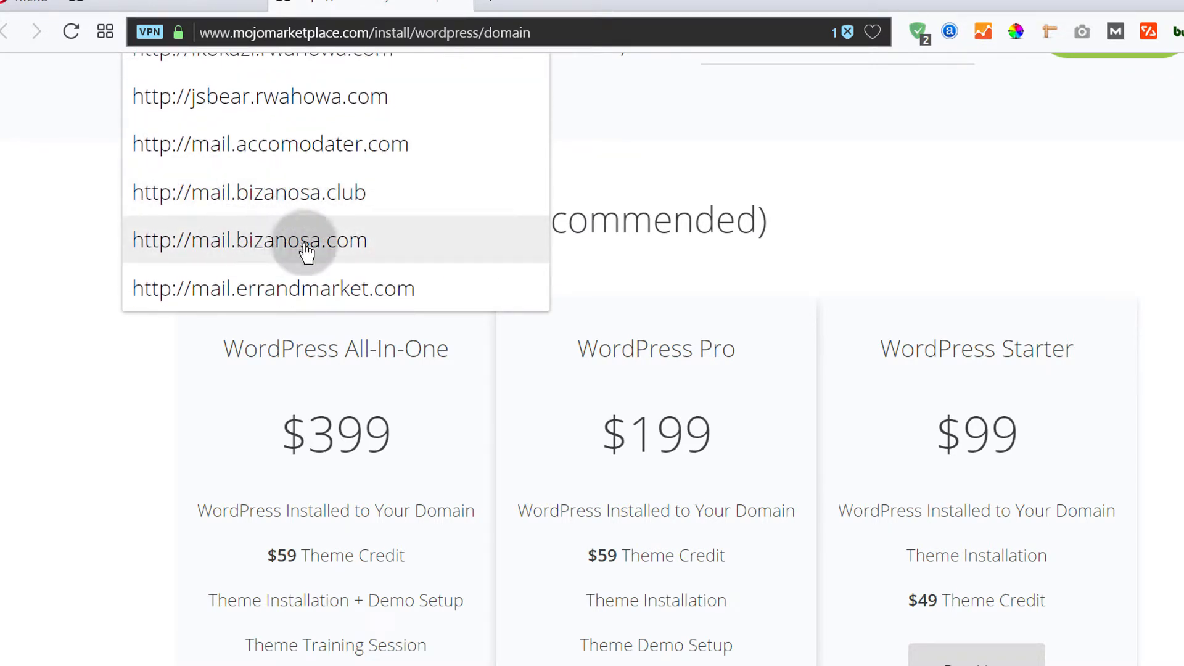
scroll(317, 246, "down", 3)
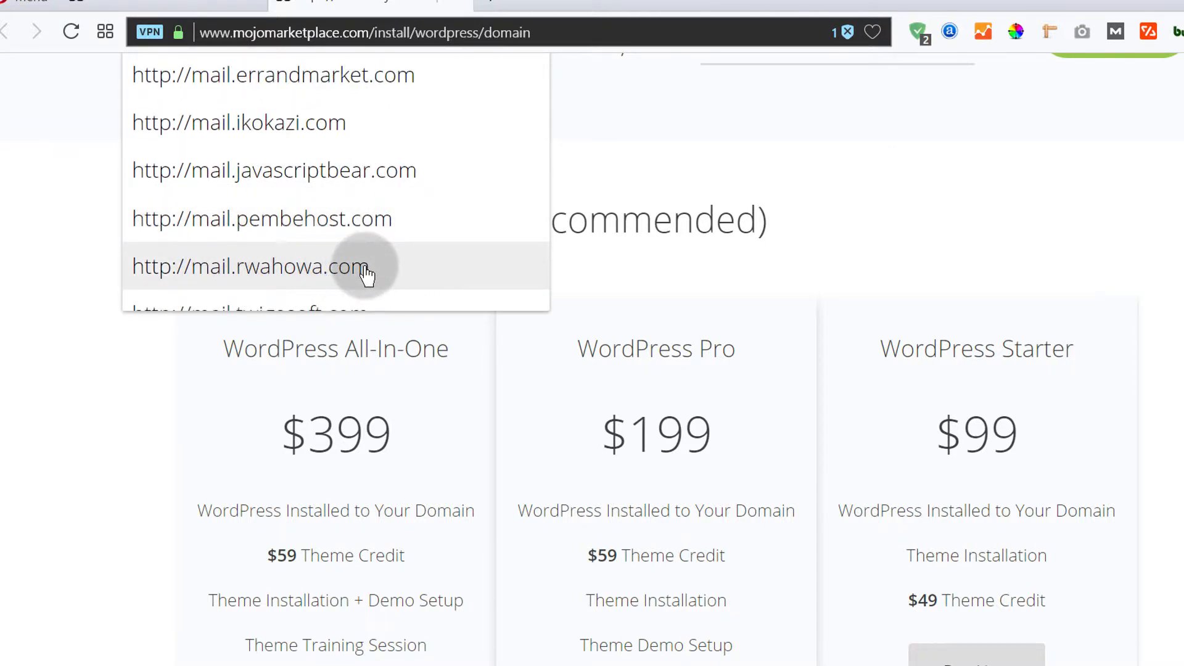
scroll(364, 270, "up", 5)
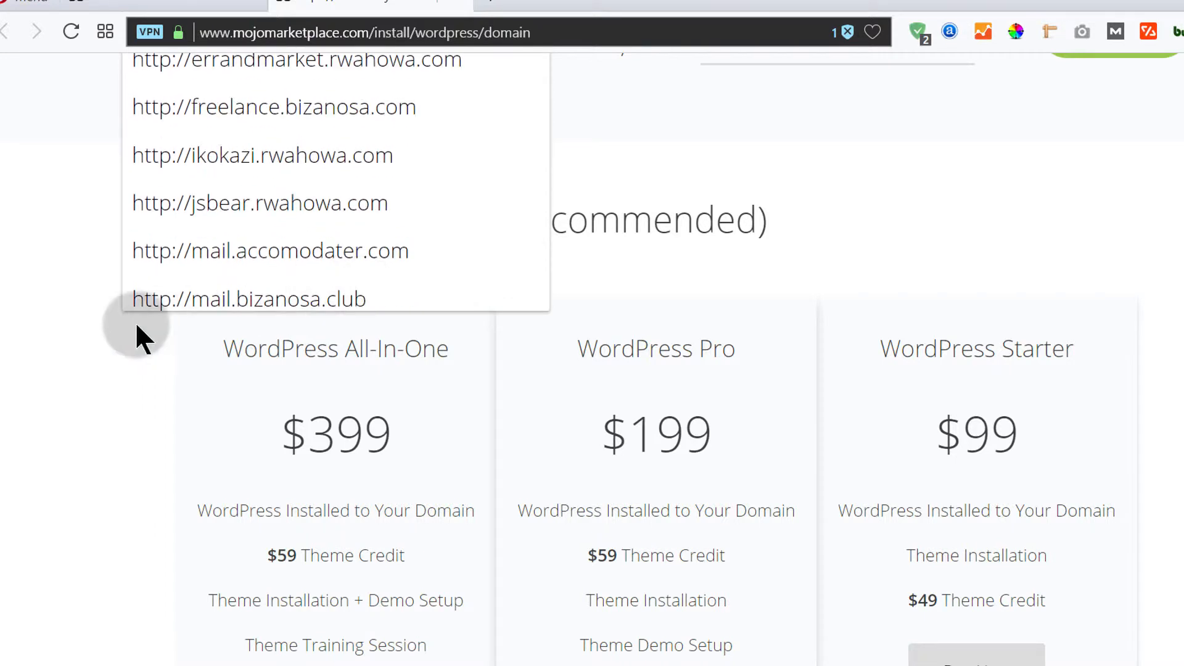
left_click(32, 308)
scroll(34, 315, "up", 5)
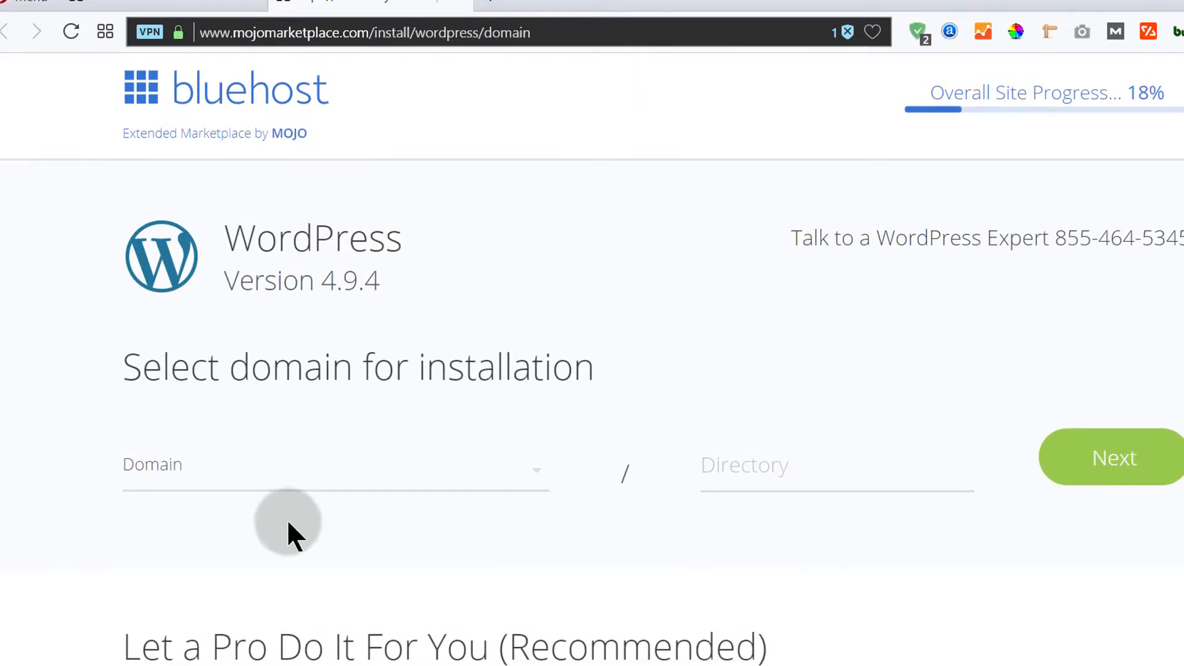
left_click(287, 475)
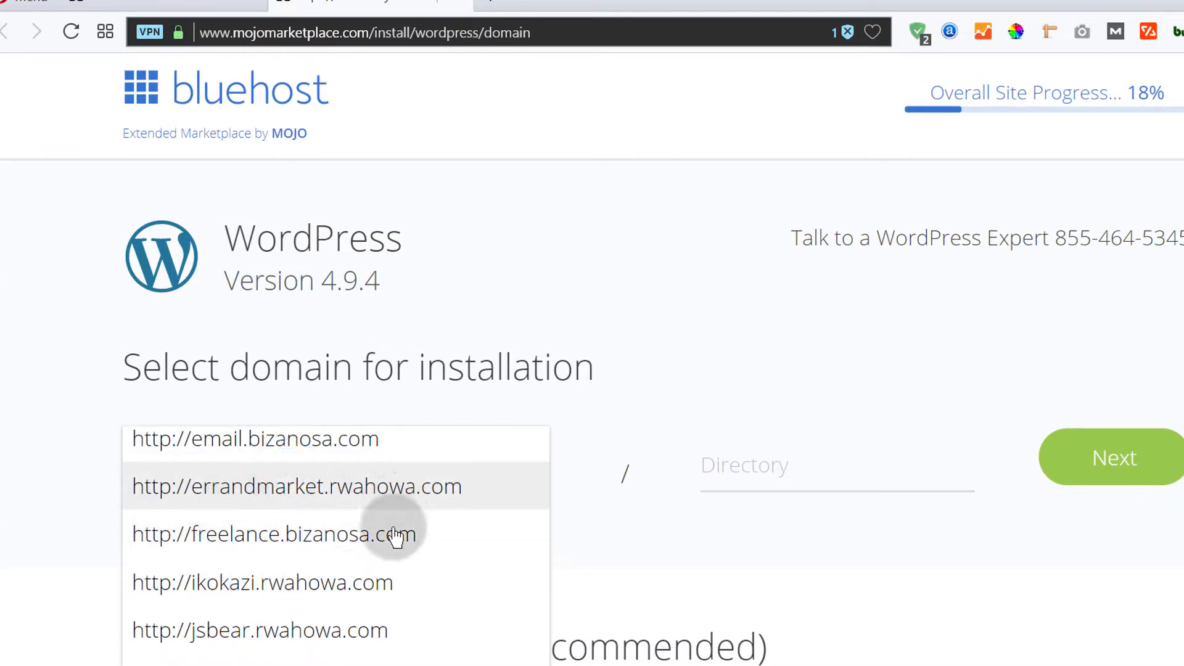
scroll(339, 578, "down", 1)
scroll(338, 491, "down", 7)
scroll(330, 549, "up", 10)
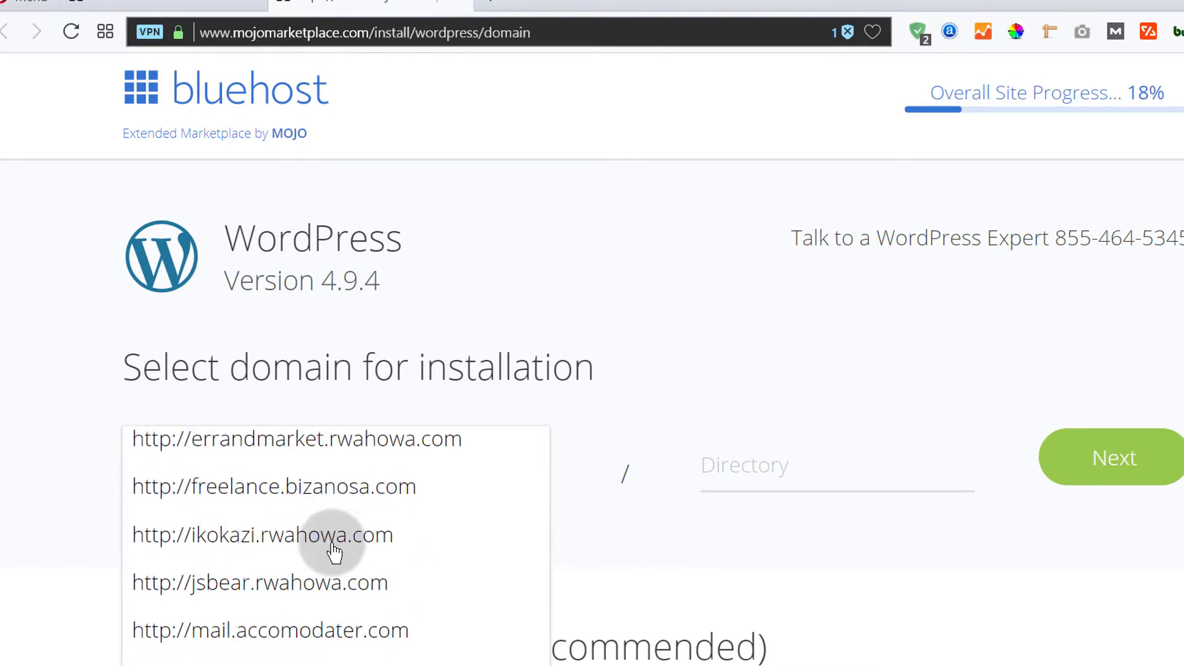
scroll(336, 497, "up", 5)
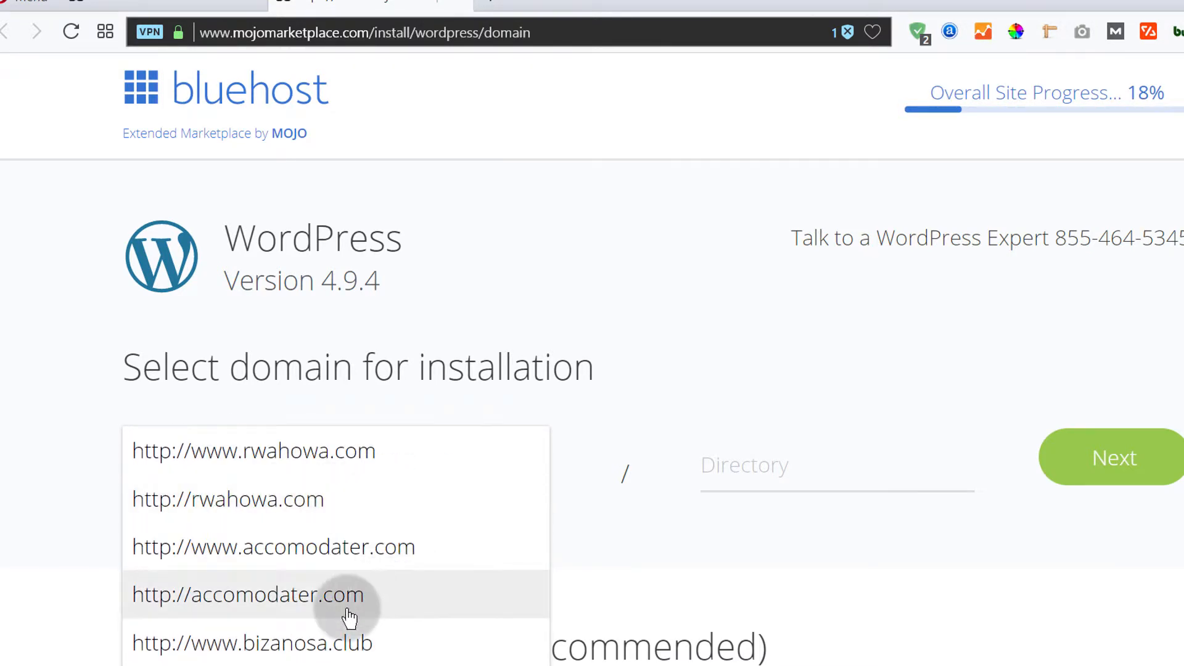
scroll(317, 619, "down", 2)
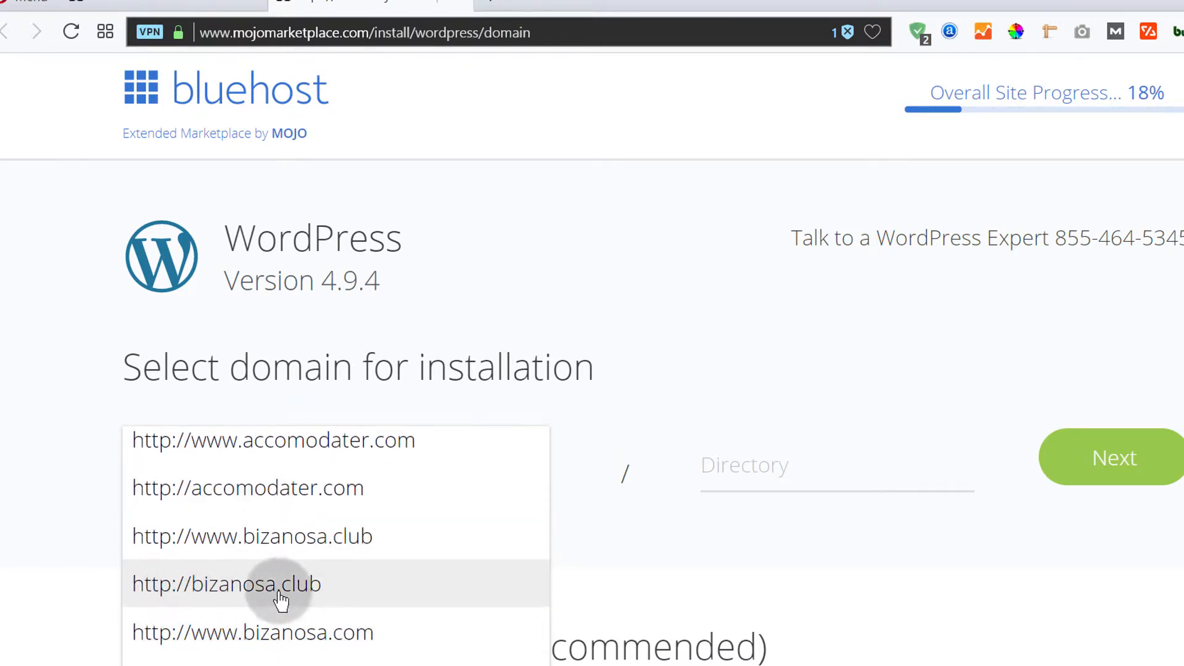
left_click(212, 595)
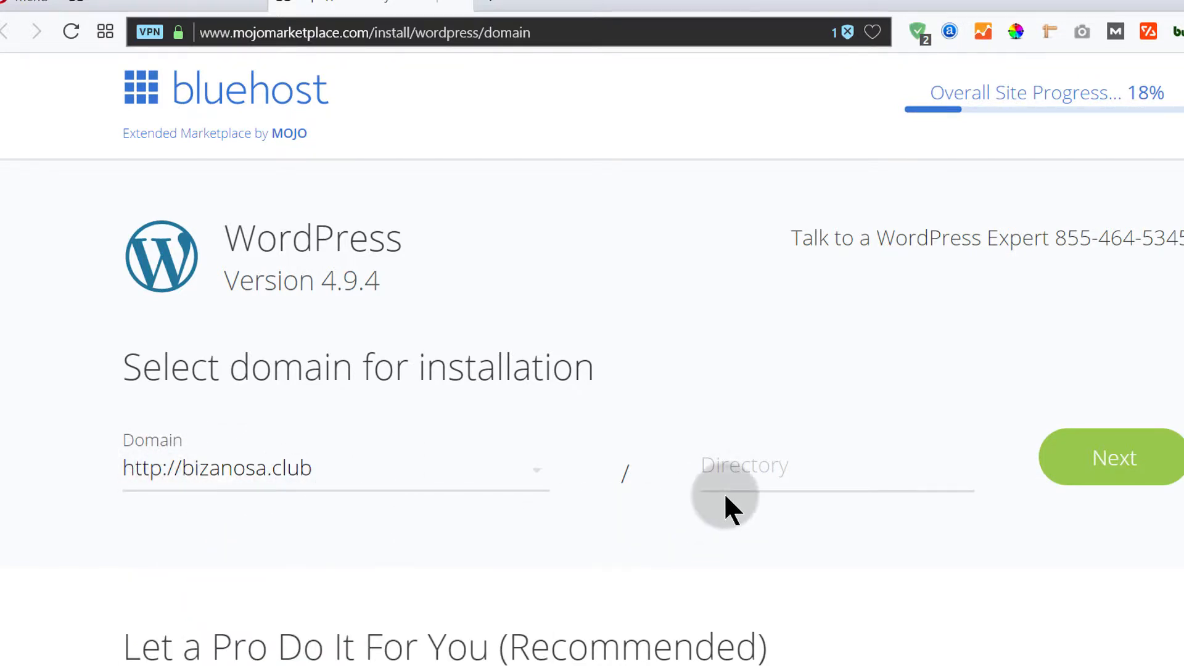
left_click(760, 467)
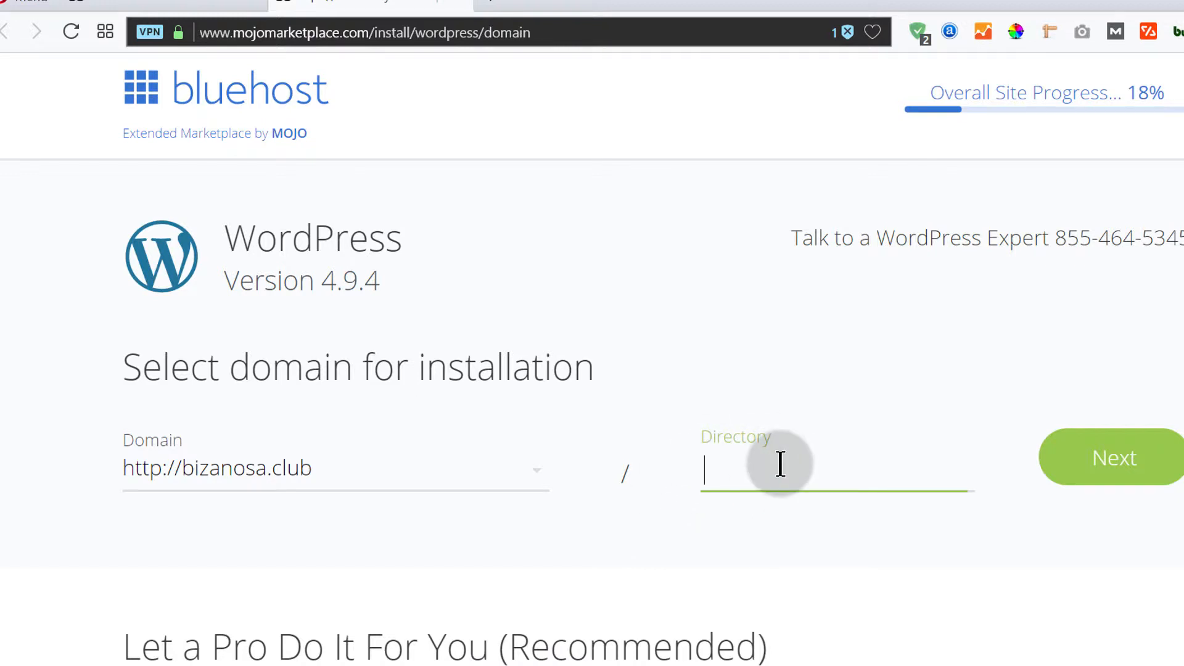
scroll(802, 493, "down", 2)
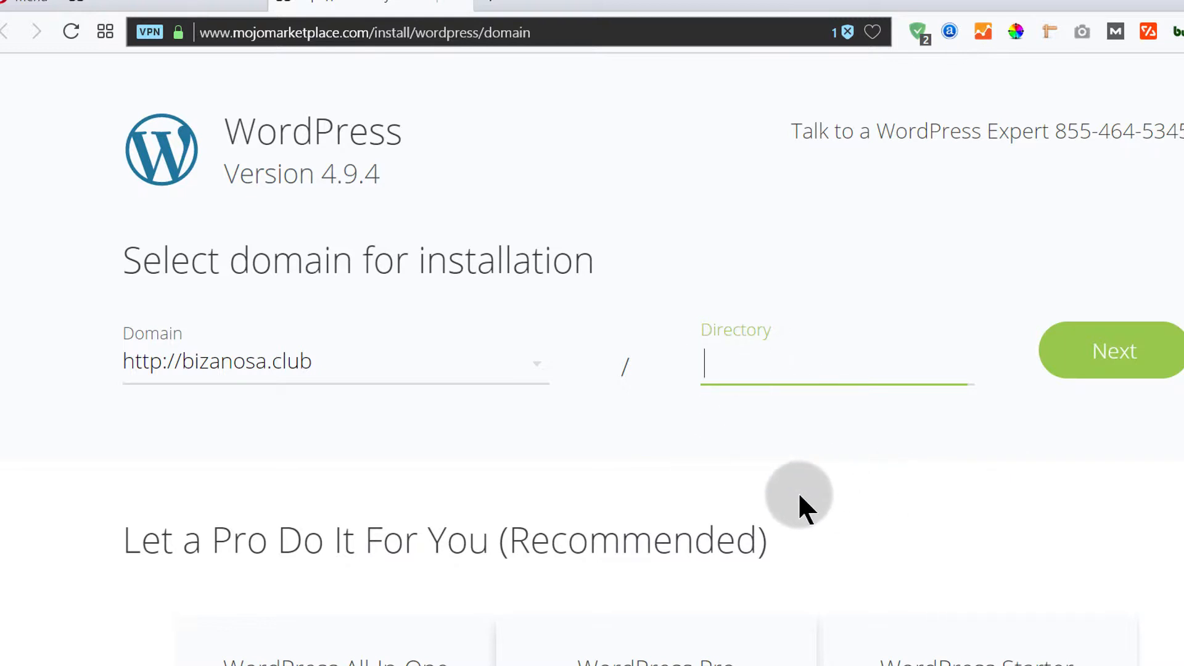
left_click(1104, 355)
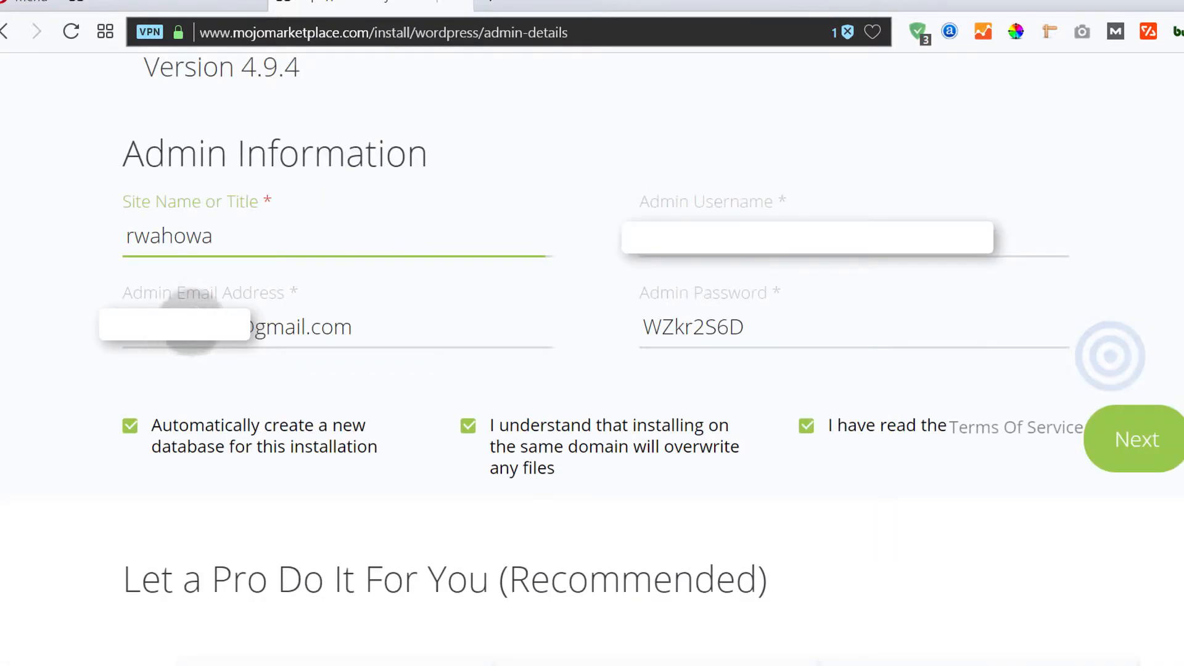
Correct the admin email address and enter the admin username.
left_click(193, 320)
triple_click(193, 321)
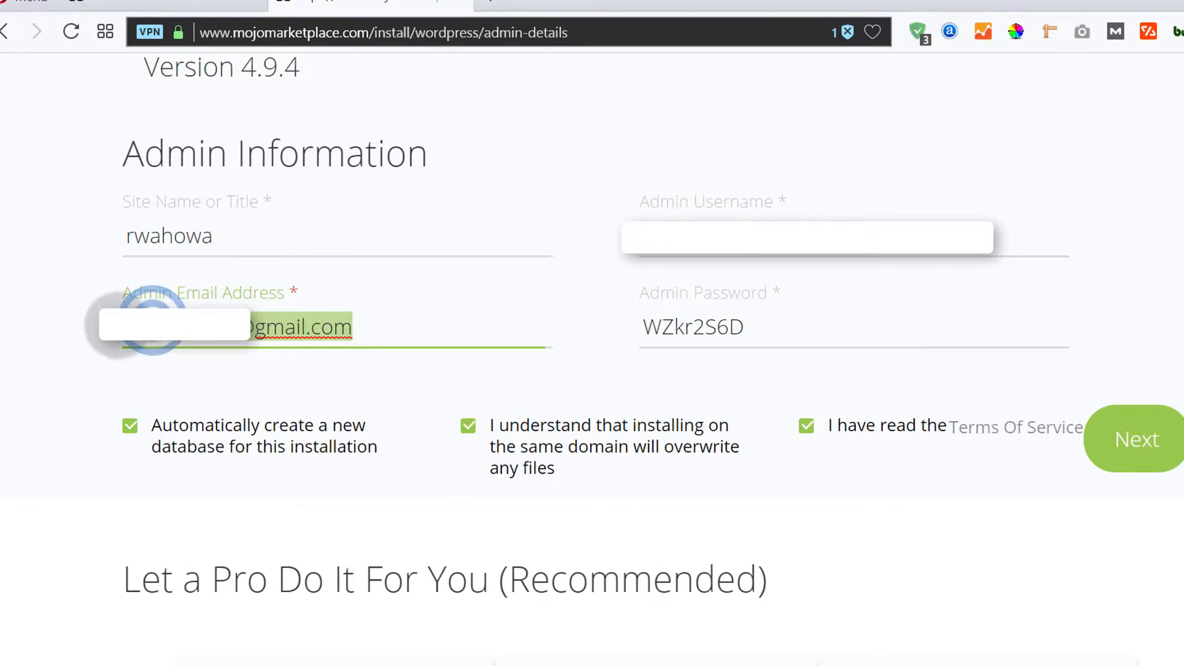
left_click(120, 338)
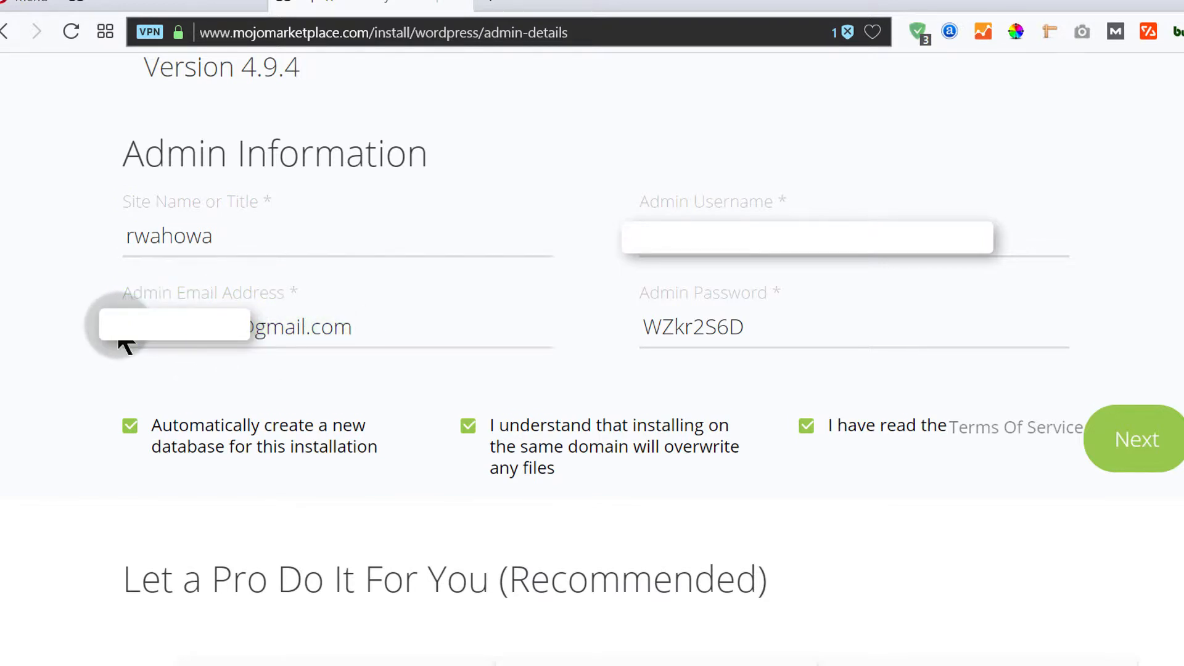
triple_click(164, 321)
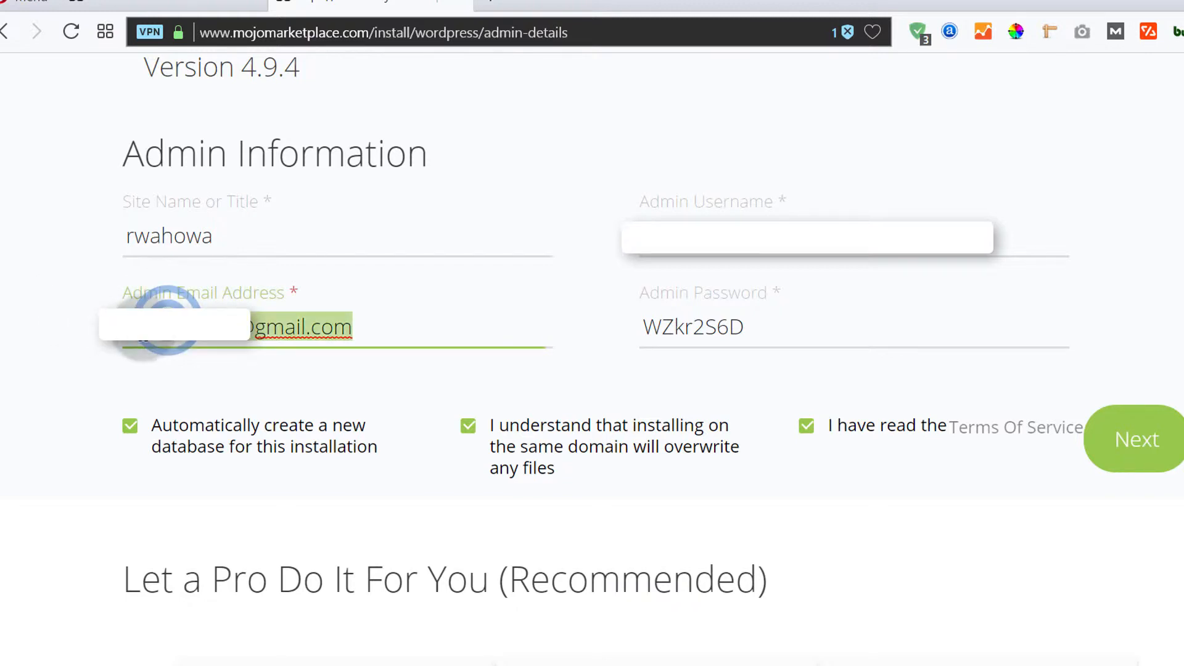
left_click(152, 327)
key("BackSpace")
key("BackSpace")
key("BackSpace")
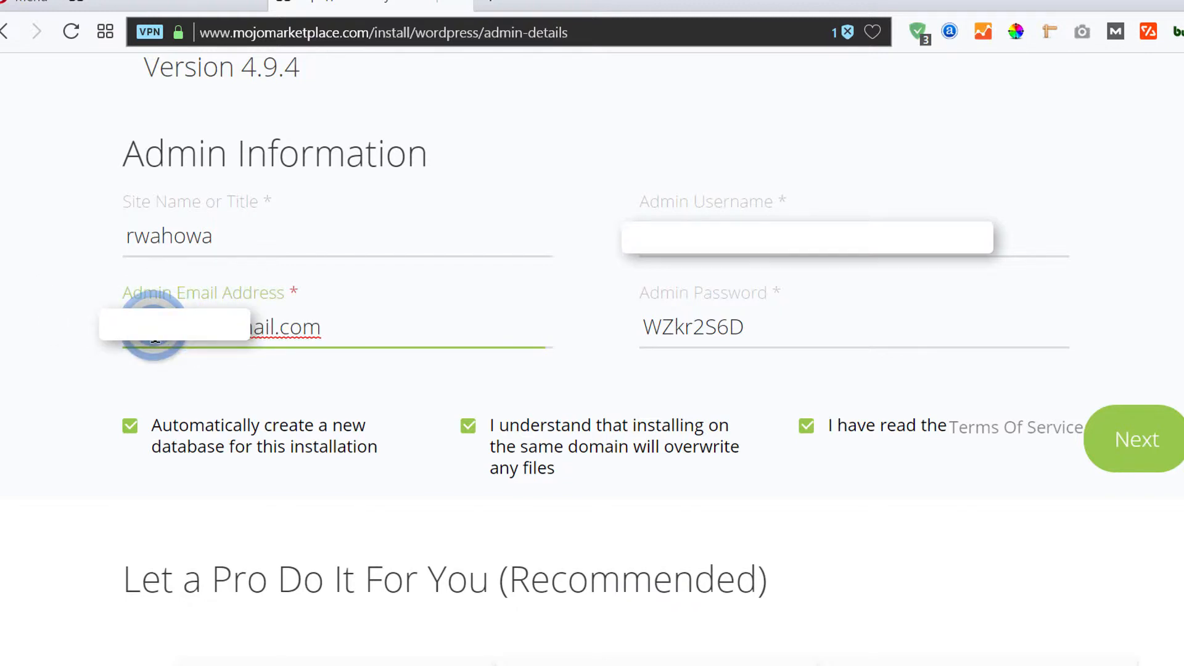
type("s")
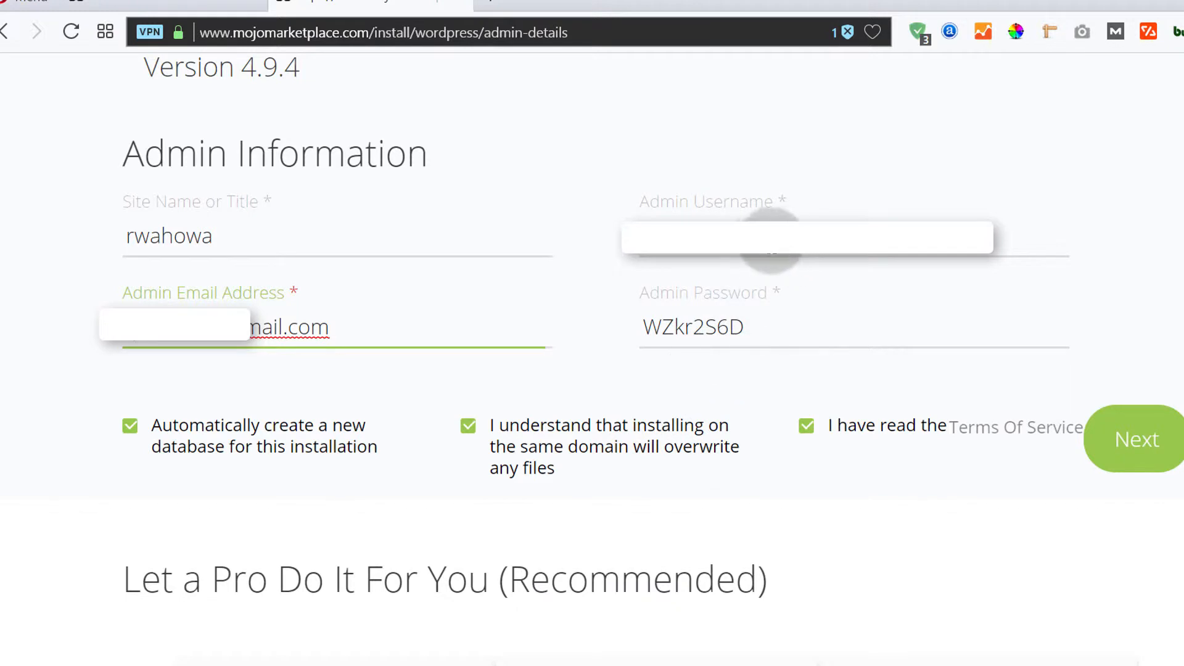
left_click(761, 238)
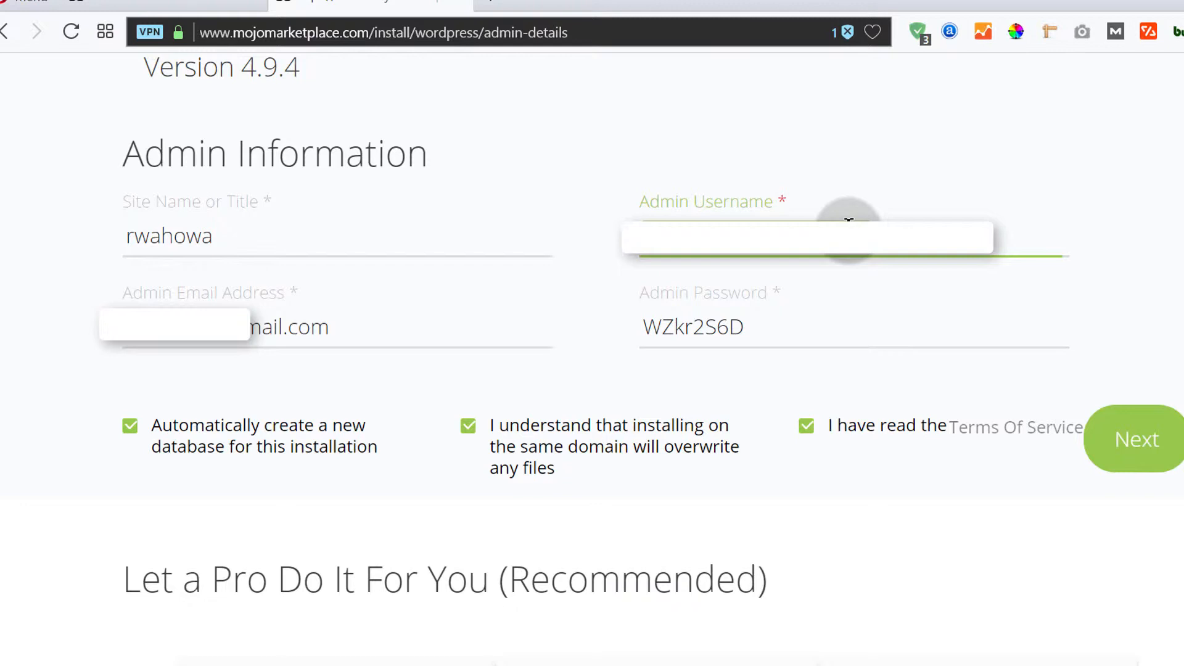
type("rwahowa")
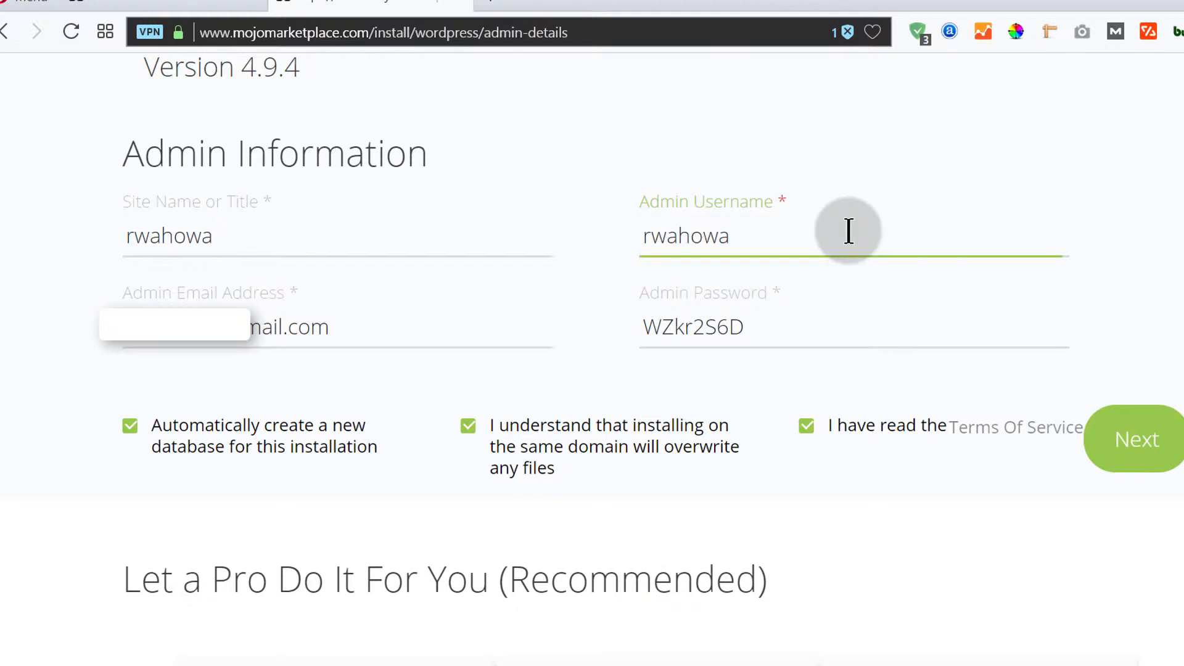
Retype the site name as Bizanosa Club and replace the generated admin password with a custom one.
left_click(230, 235)
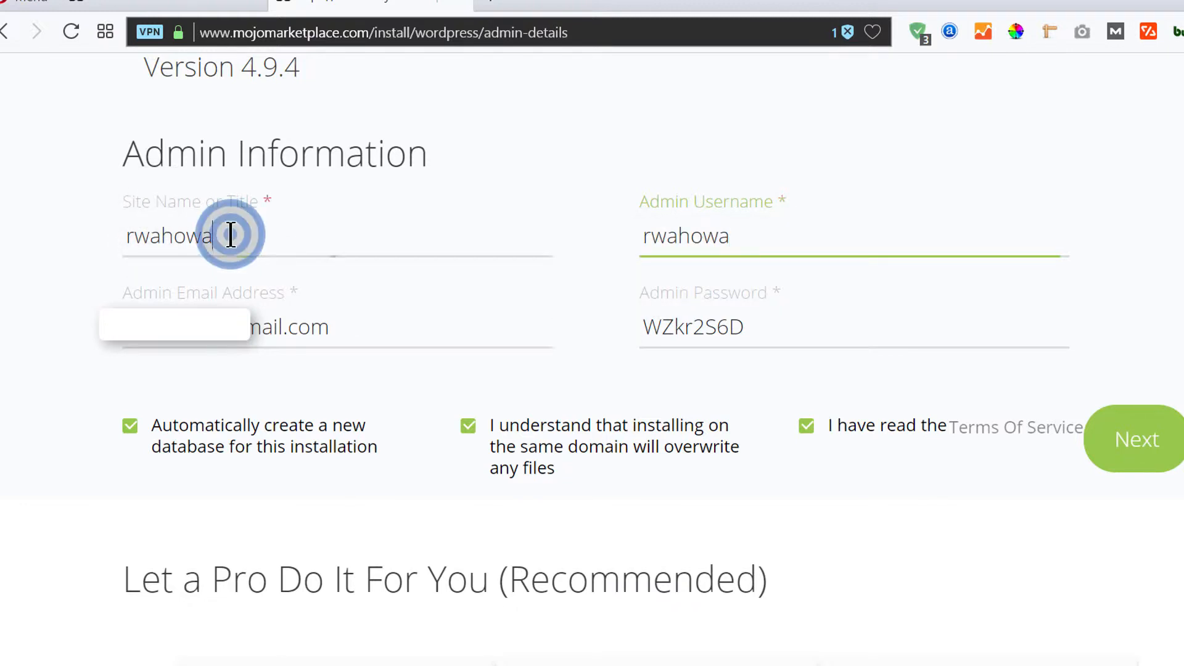
left_click_drag(230, 234, 123, 223)
key("BackSpace")
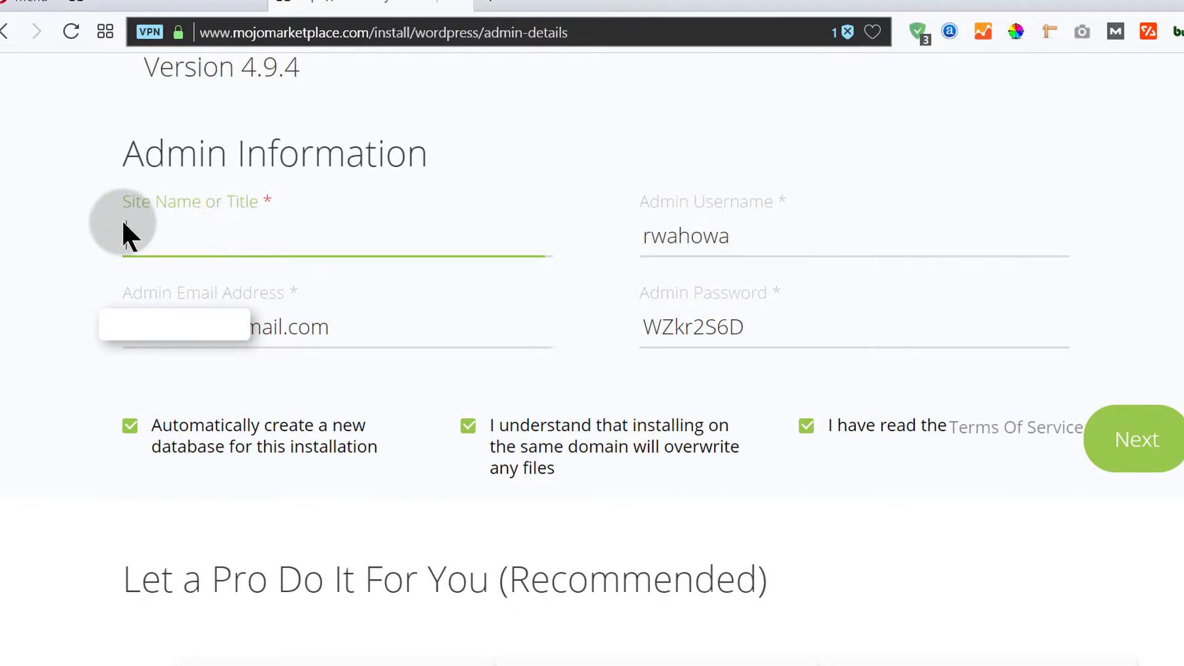
type("Rizanosa C")
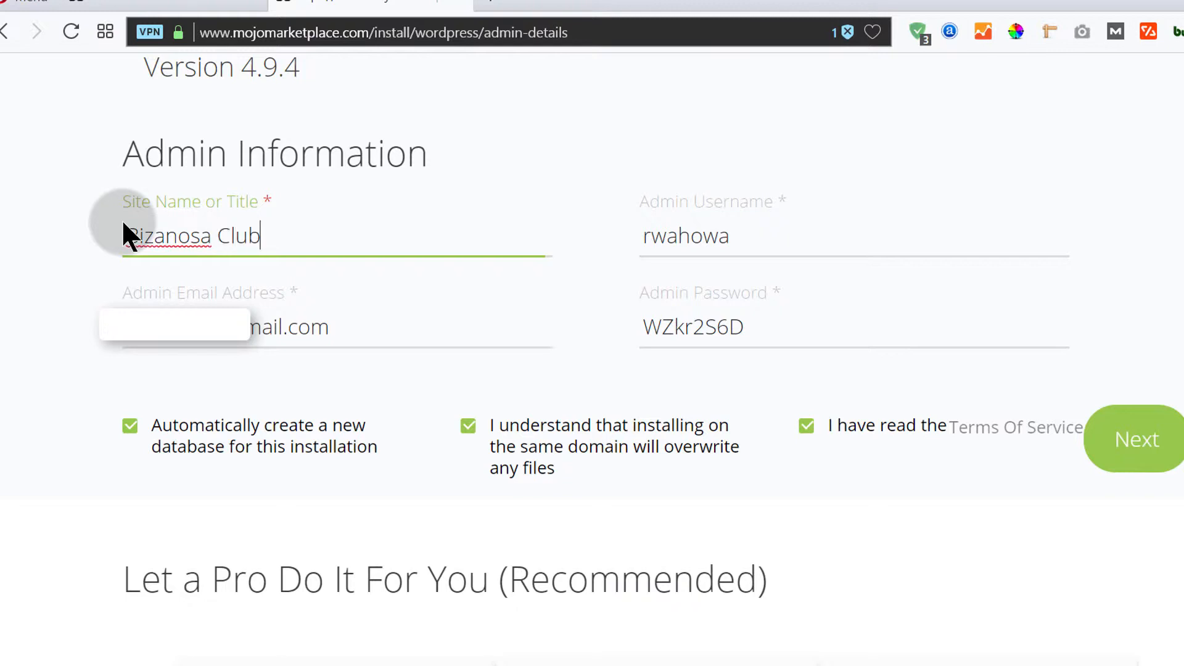
type("lub")
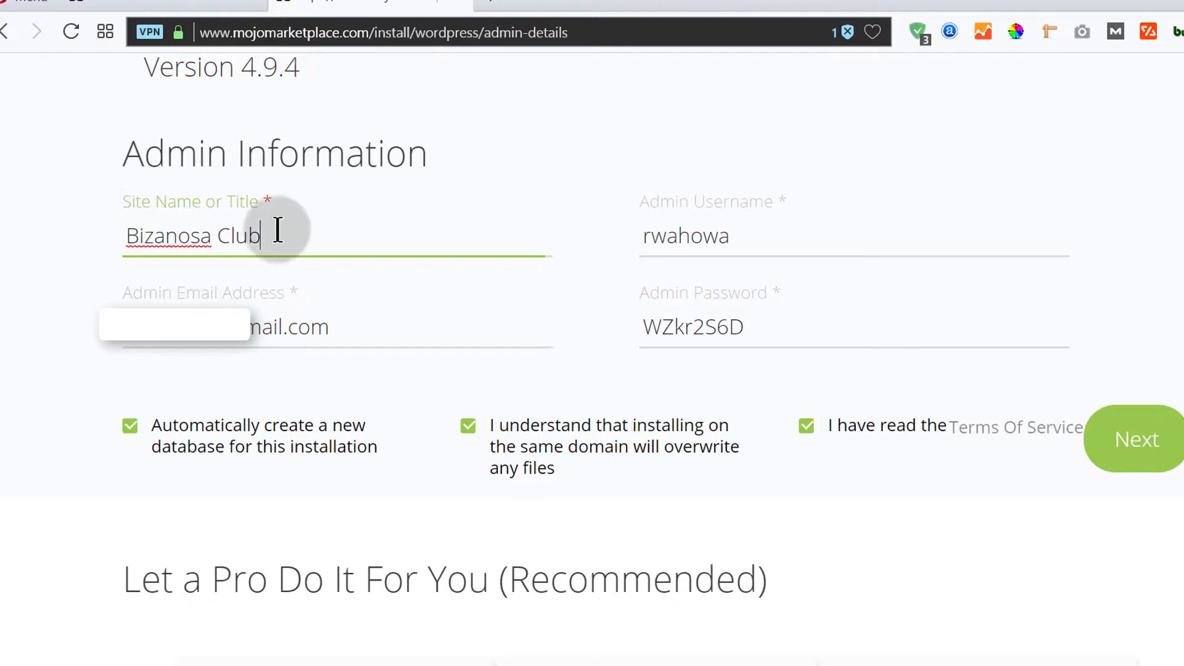
triple_click(312, 247)
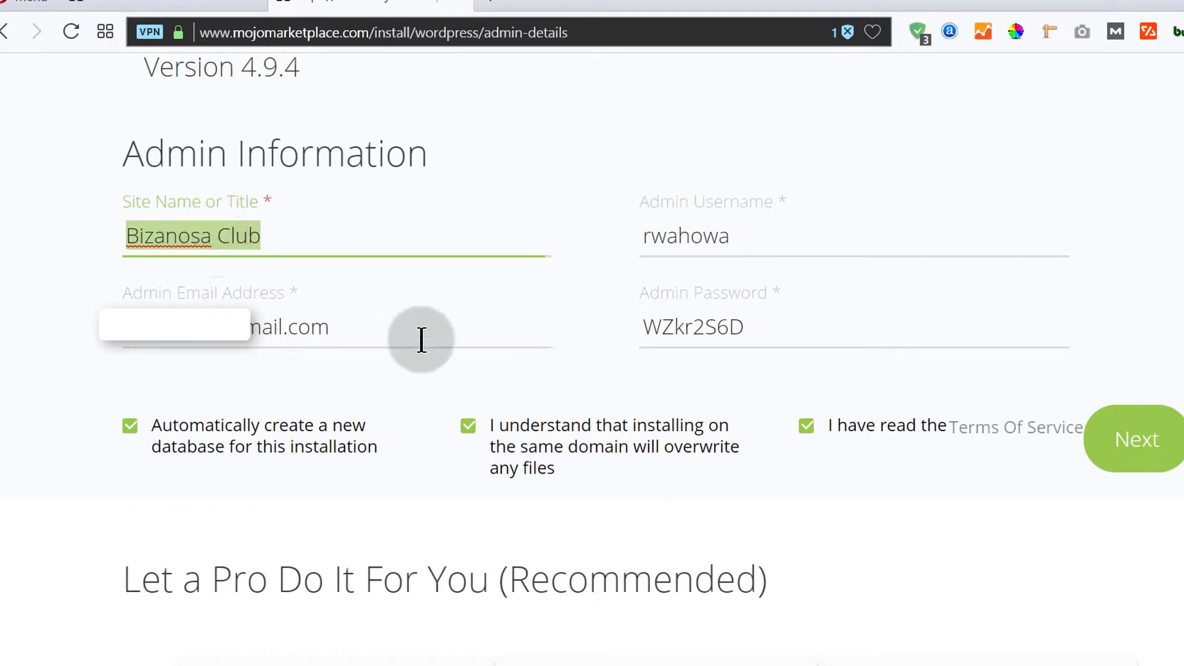
triple_click(778, 328)
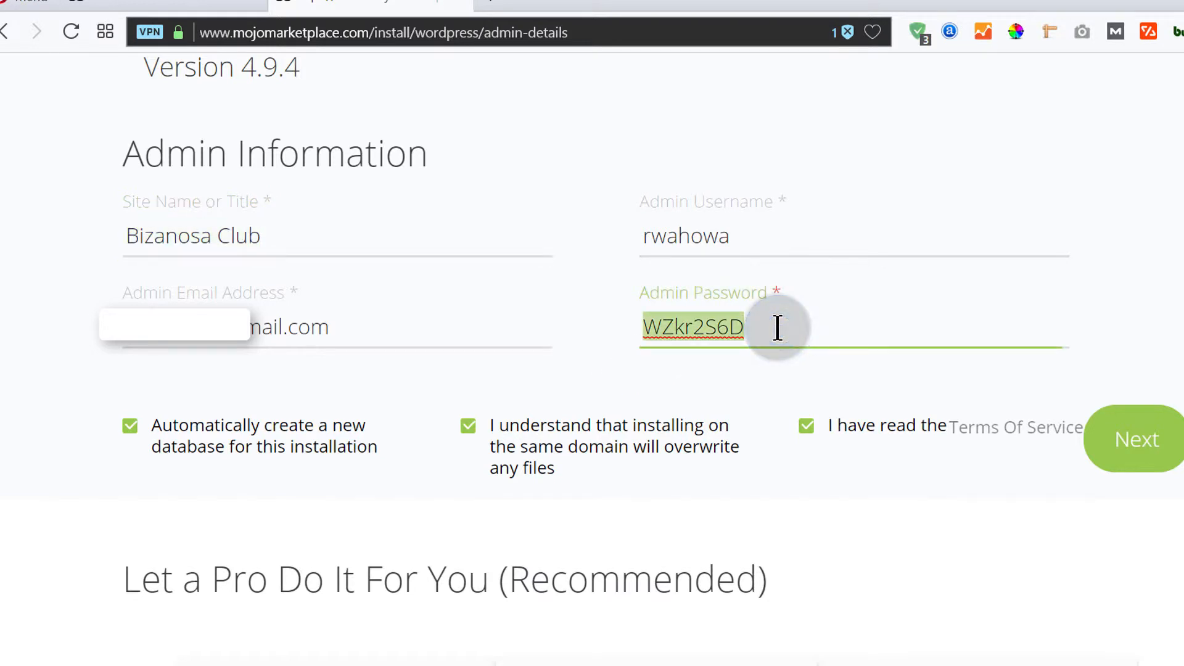
type("password")
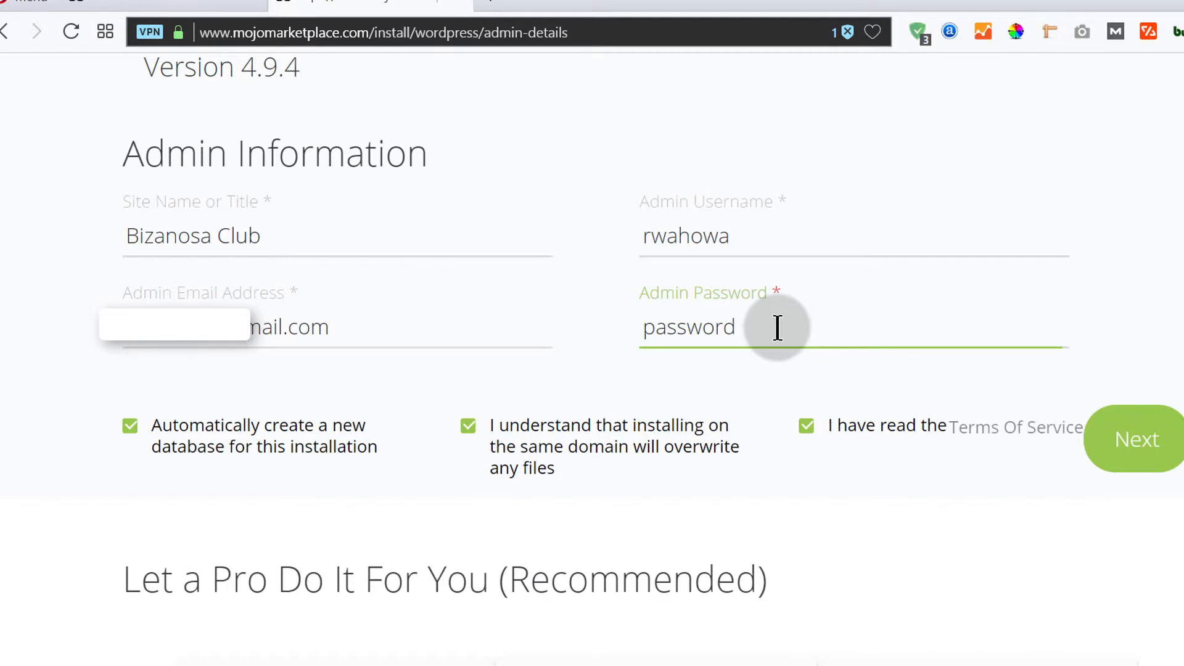
left_click(756, 504)
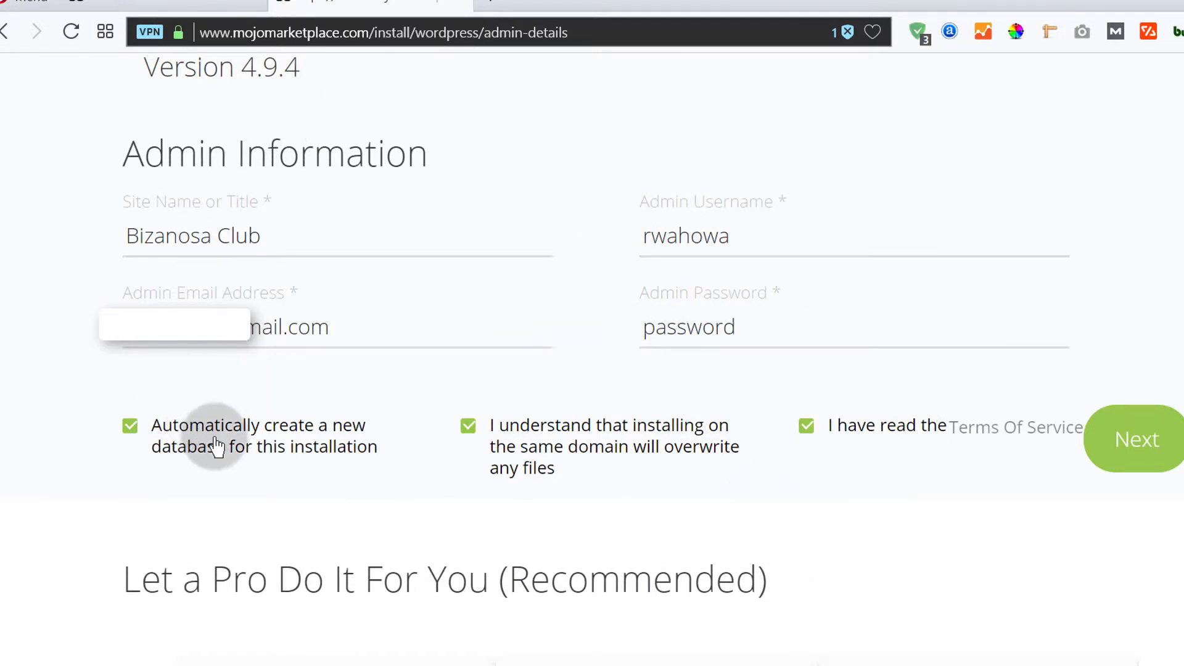
left_click(130, 427)
scroll(233, 440, "down", 3)
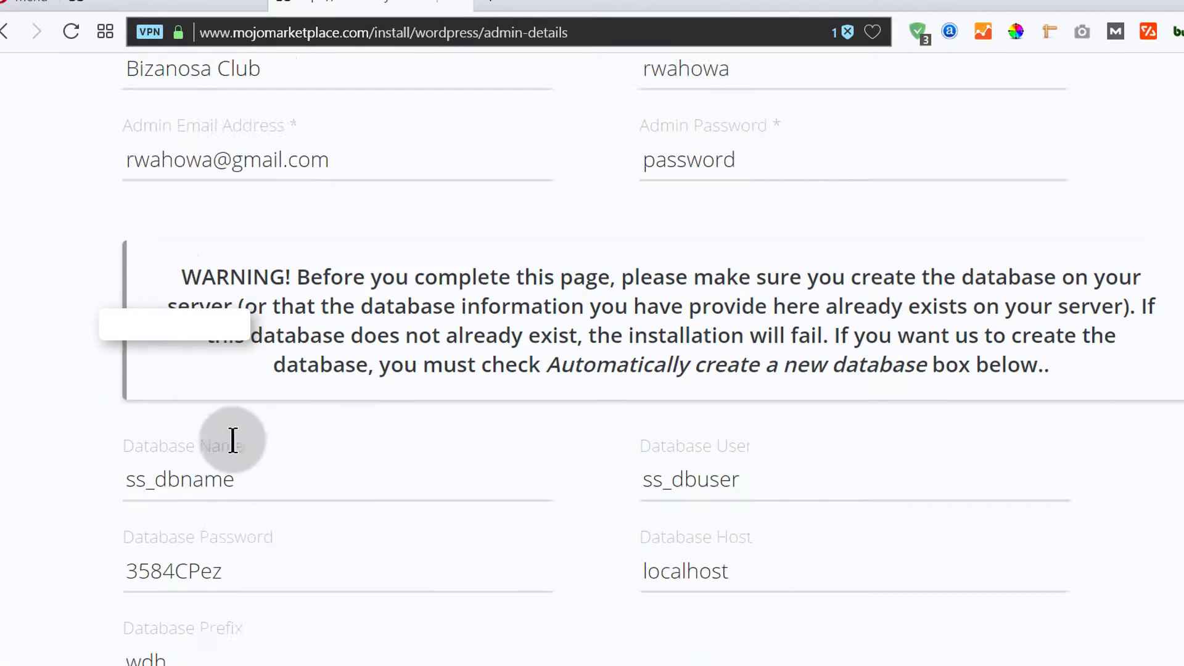
scroll(233, 440, "down", 3)
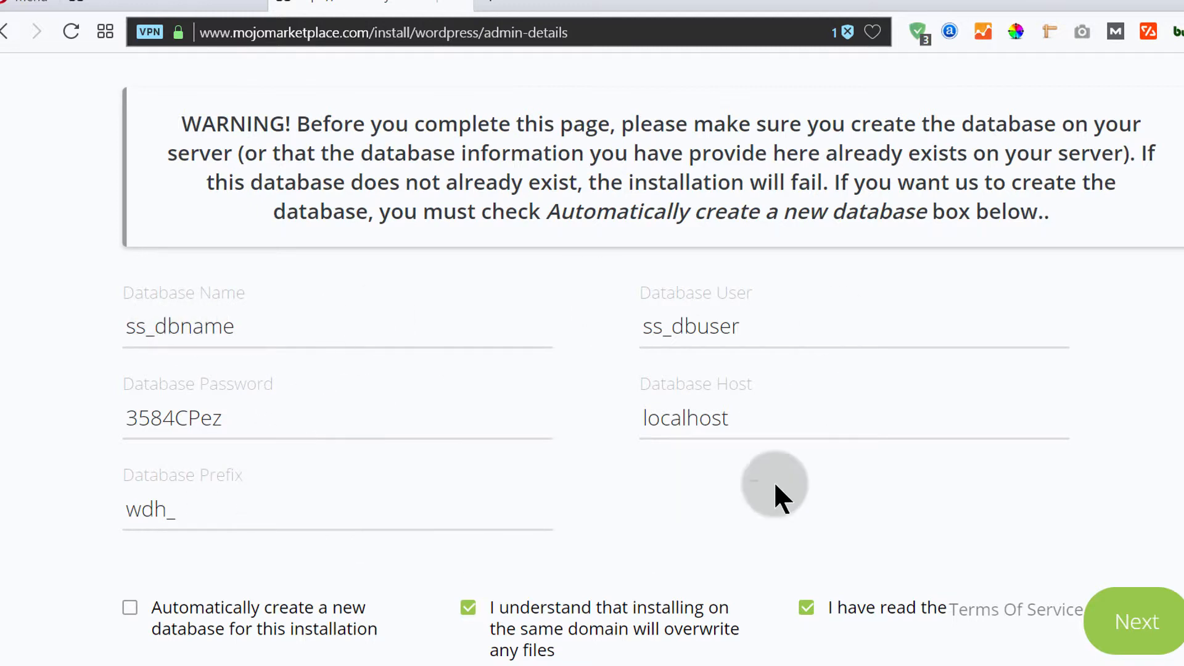
left_click(128, 615)
scroll(124, 610, "down", 8)
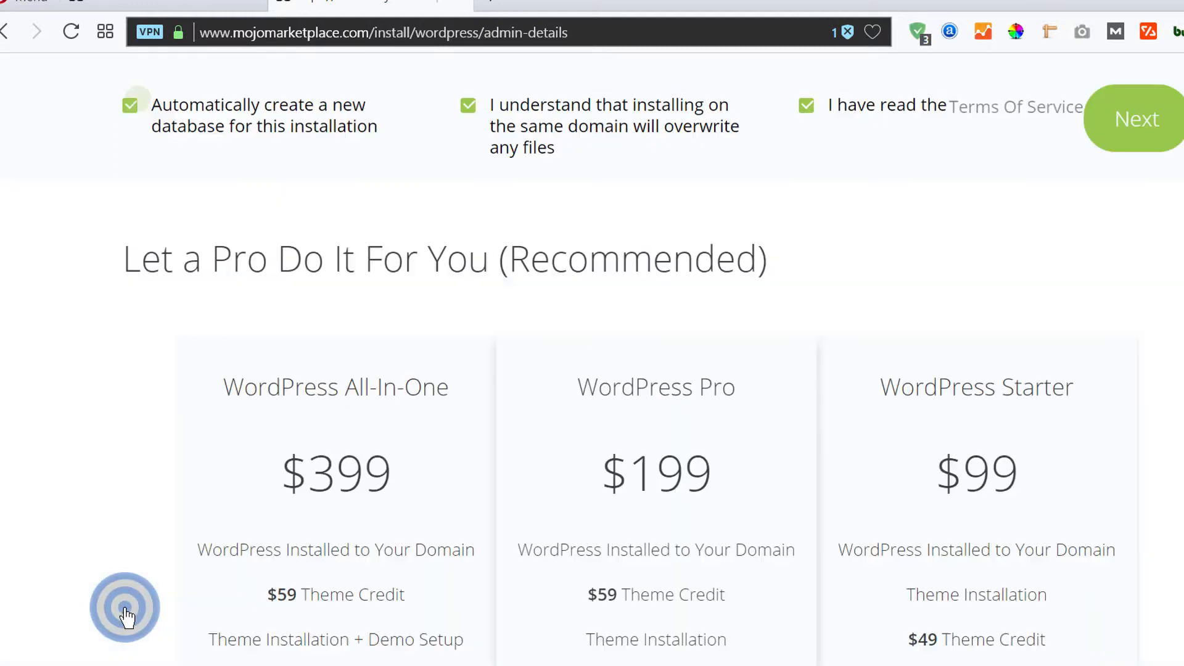
scroll(327, 274, "up", 2)
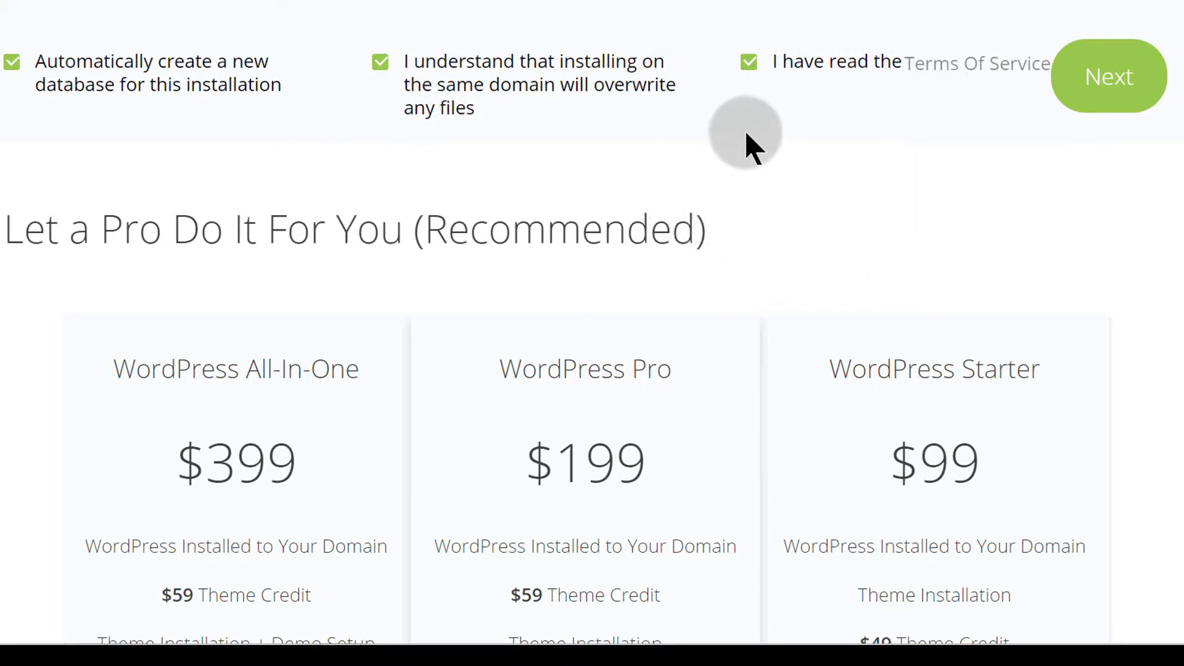
Submit the admin details with the green Next button.
left_click(1107, 97)
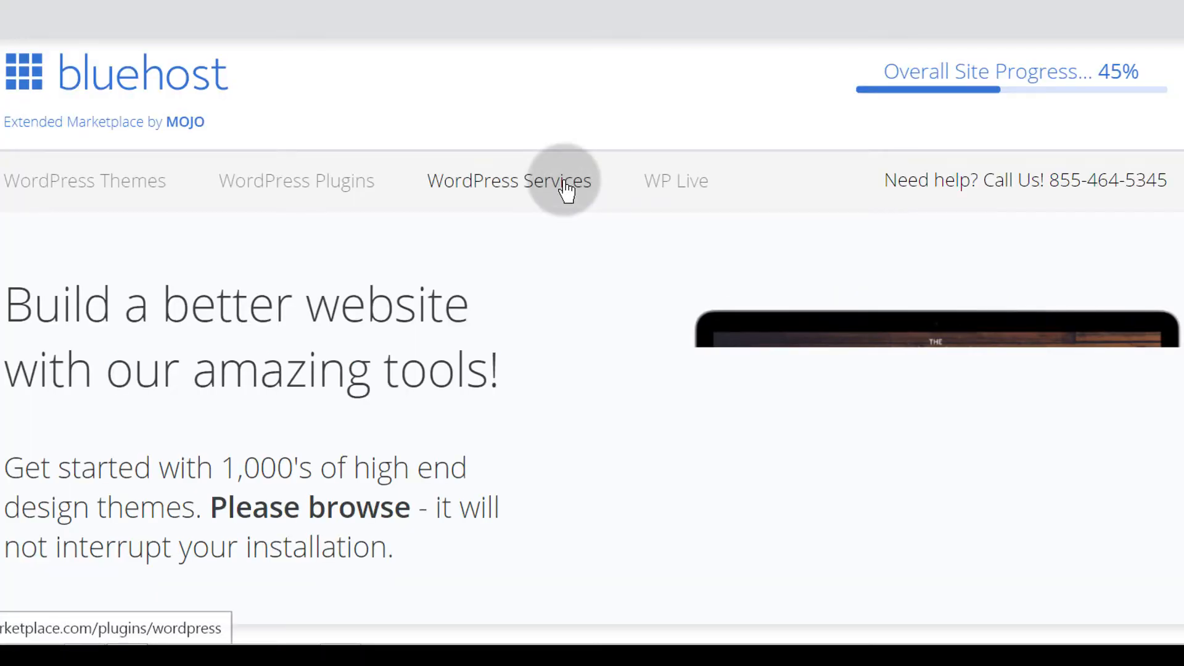
Browse the premium $59 WordPress themes while the installation progresses to completion.
mouse_move(1102, 78)
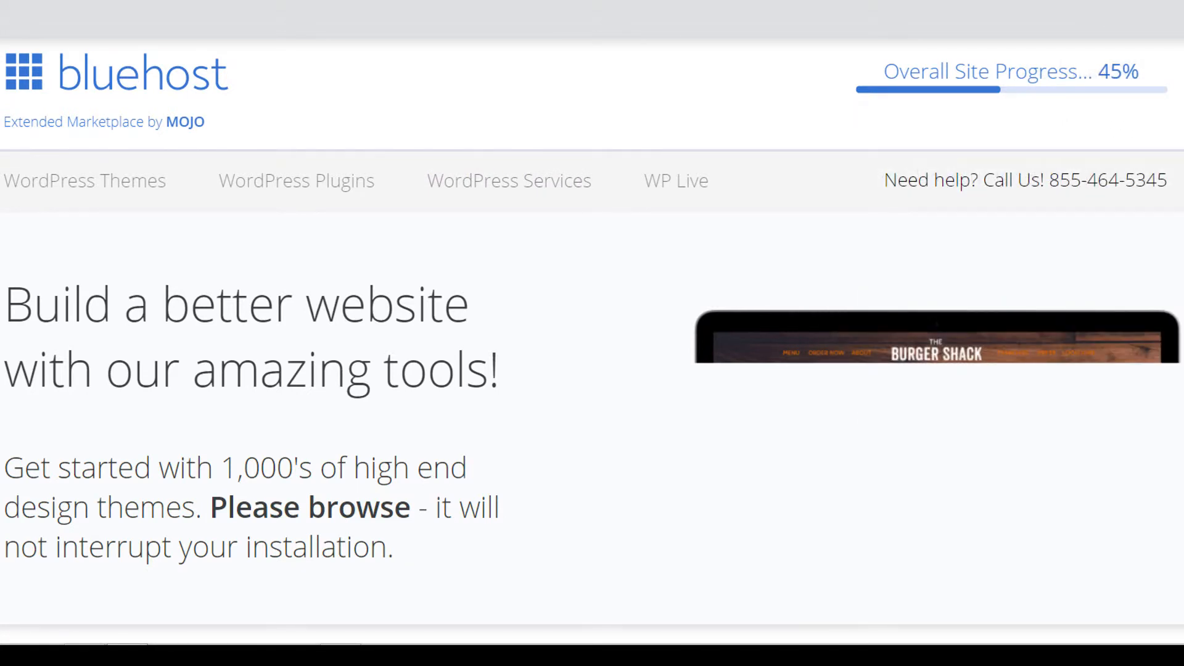
scroll(765, 333, "down", 10)
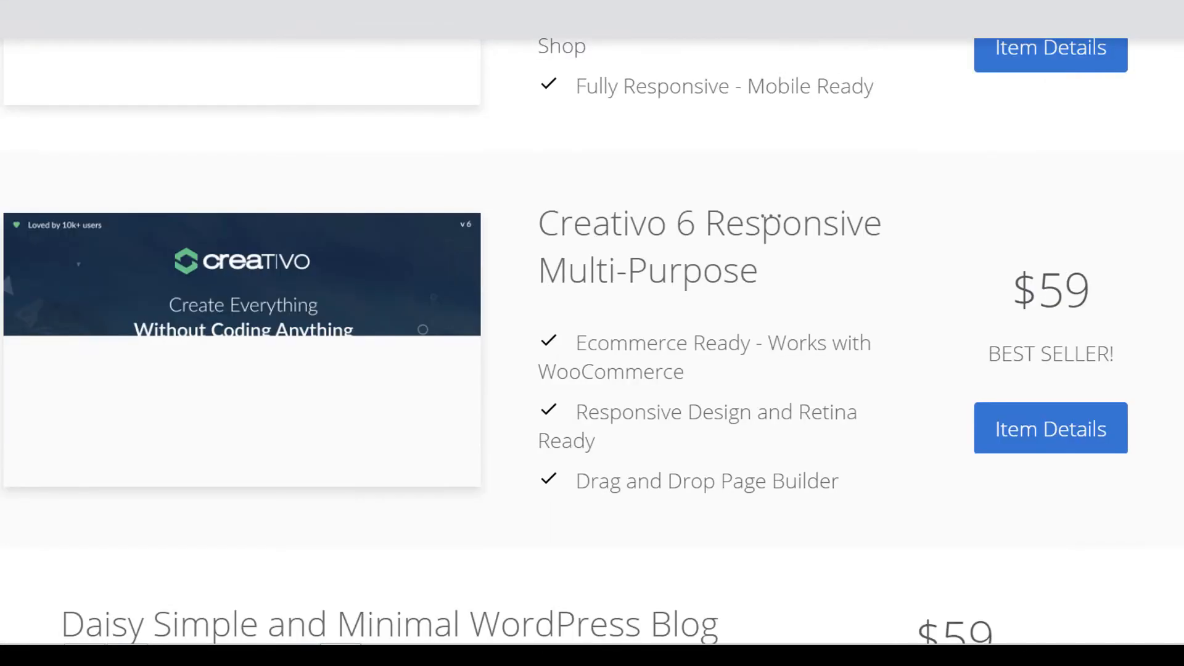
scroll(764, 332, "up", 2)
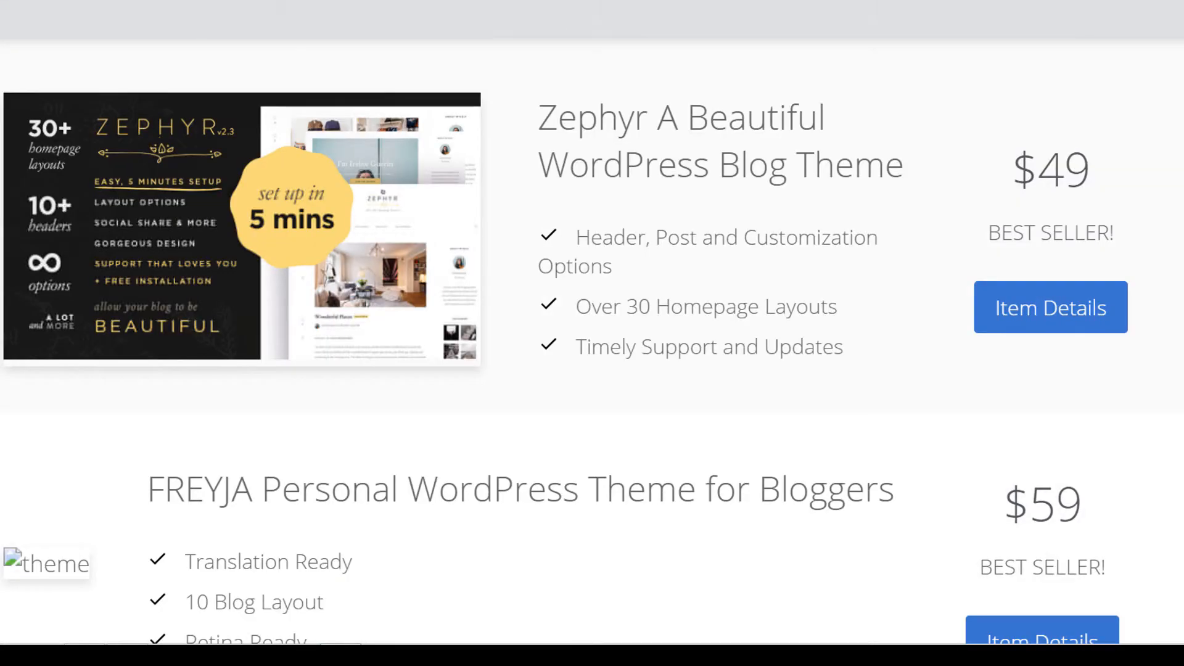
scroll(765, 333, "up", 10)
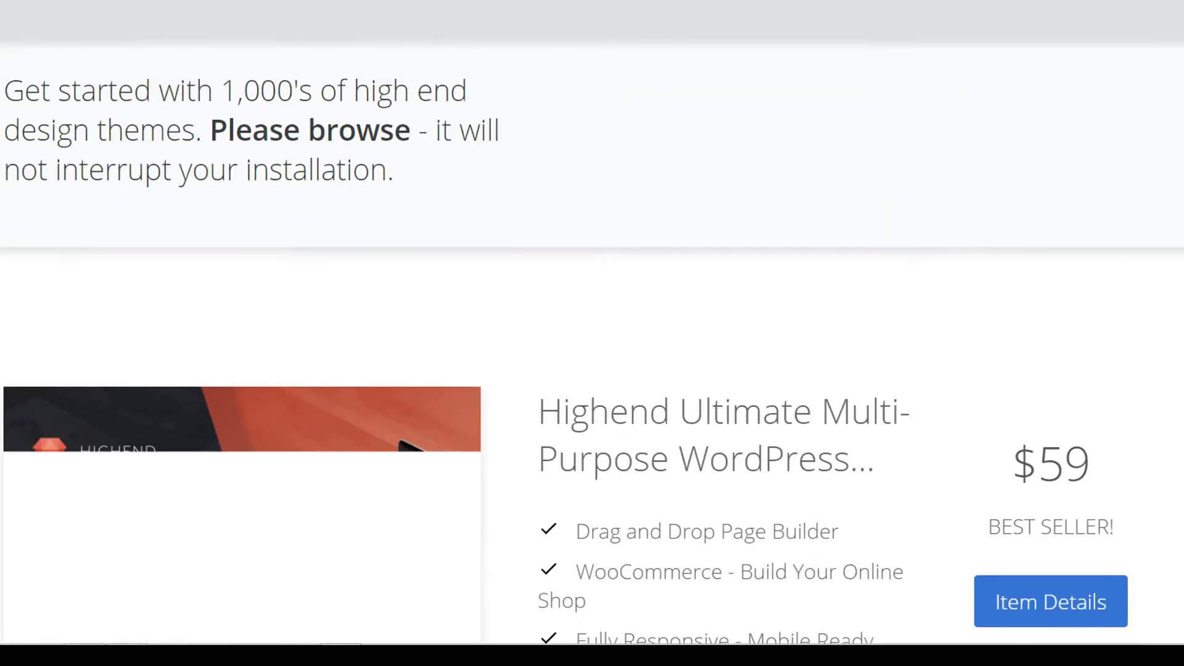
scroll(591, 333, "up", 5)
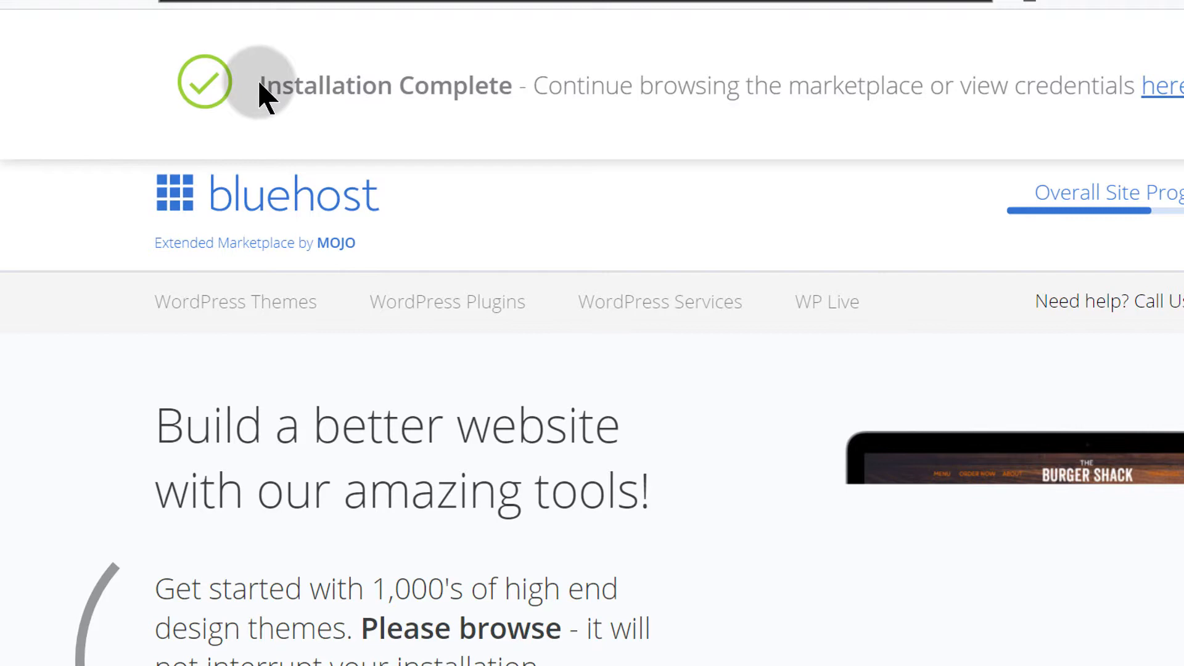
left_click_drag(257, 84, 502, 87)
left_click(592, 151)
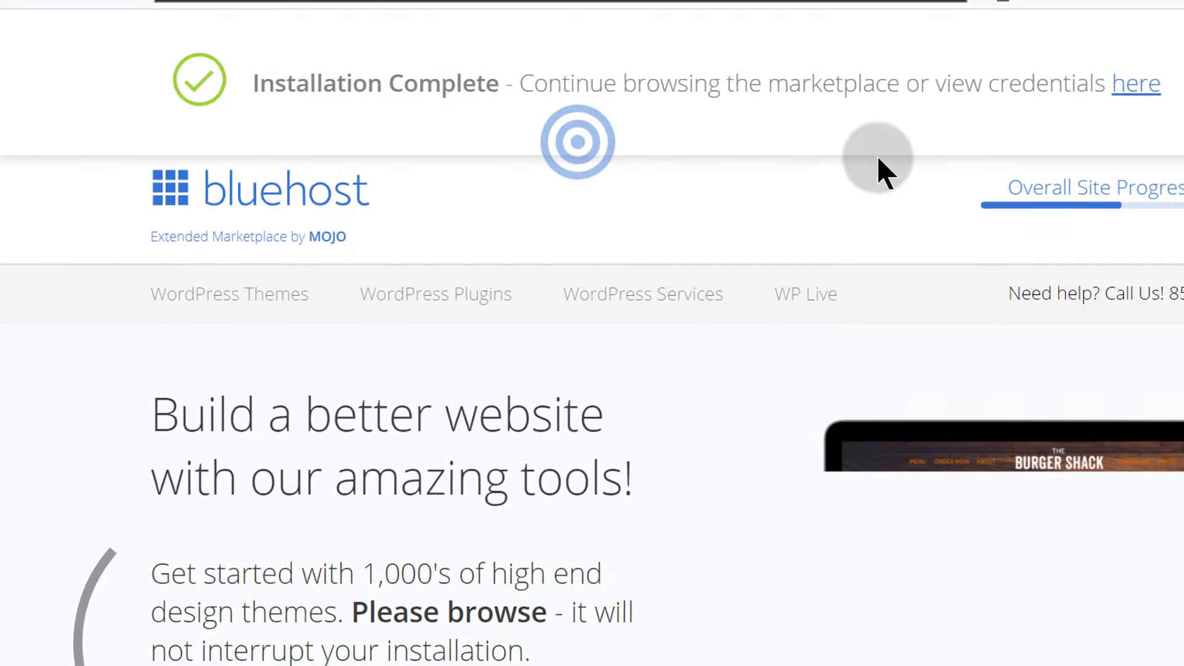
left_click(1138, 87)
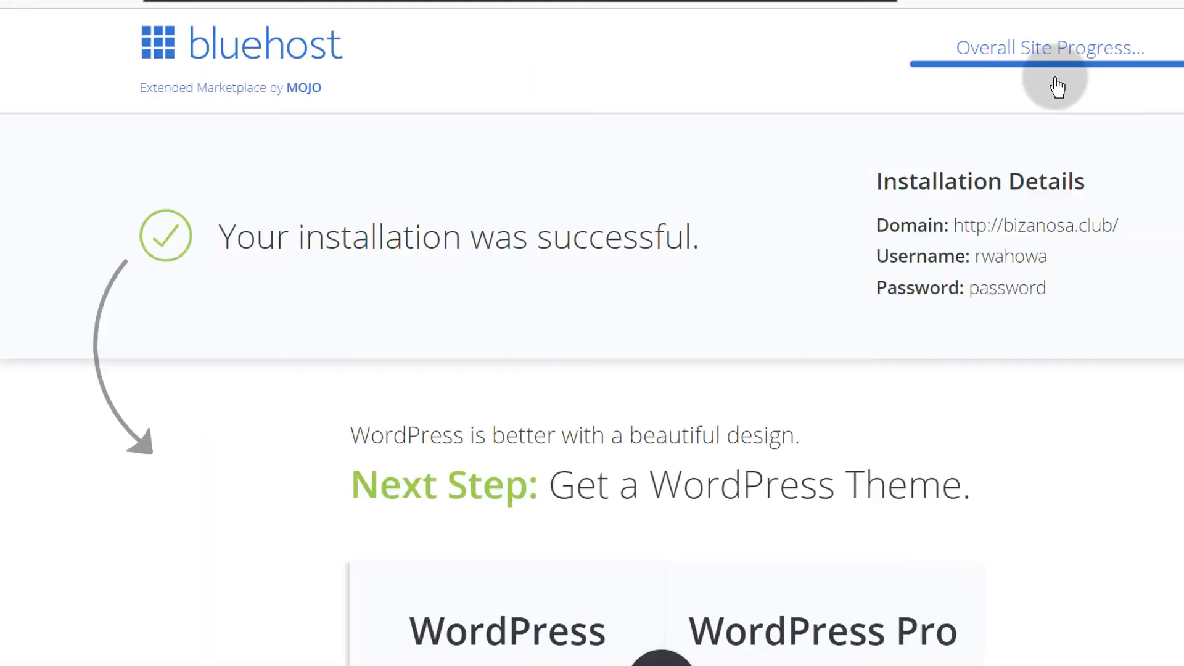
scroll(683, 265, "down", 5)
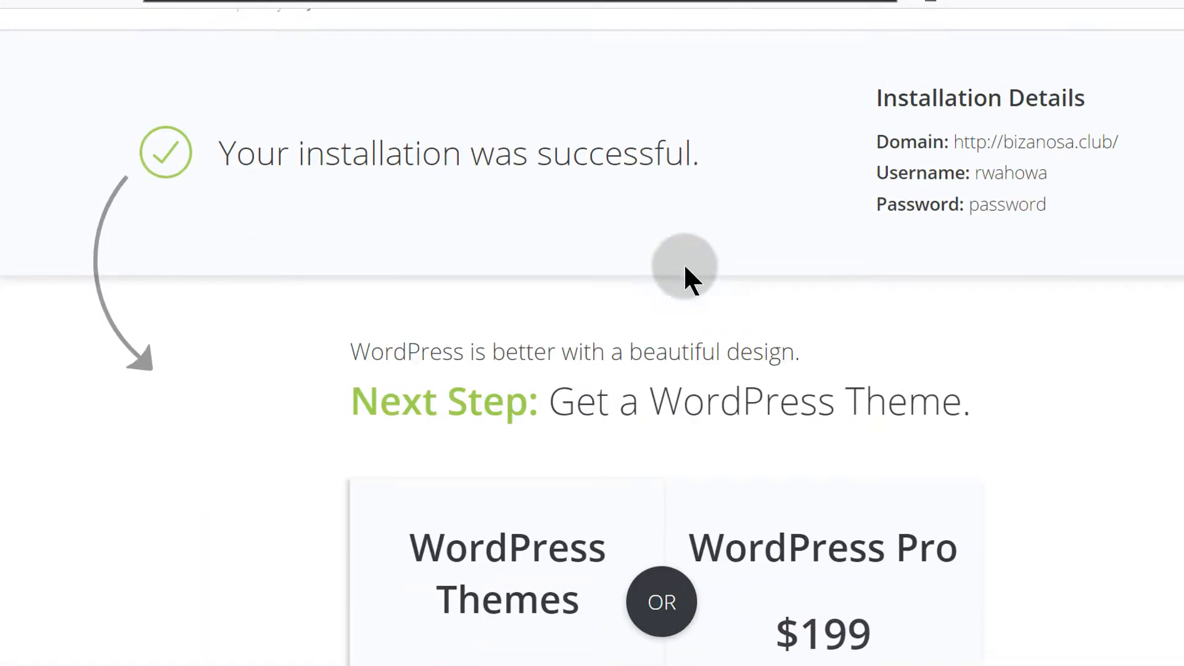
scroll(606, 273, "up", 5)
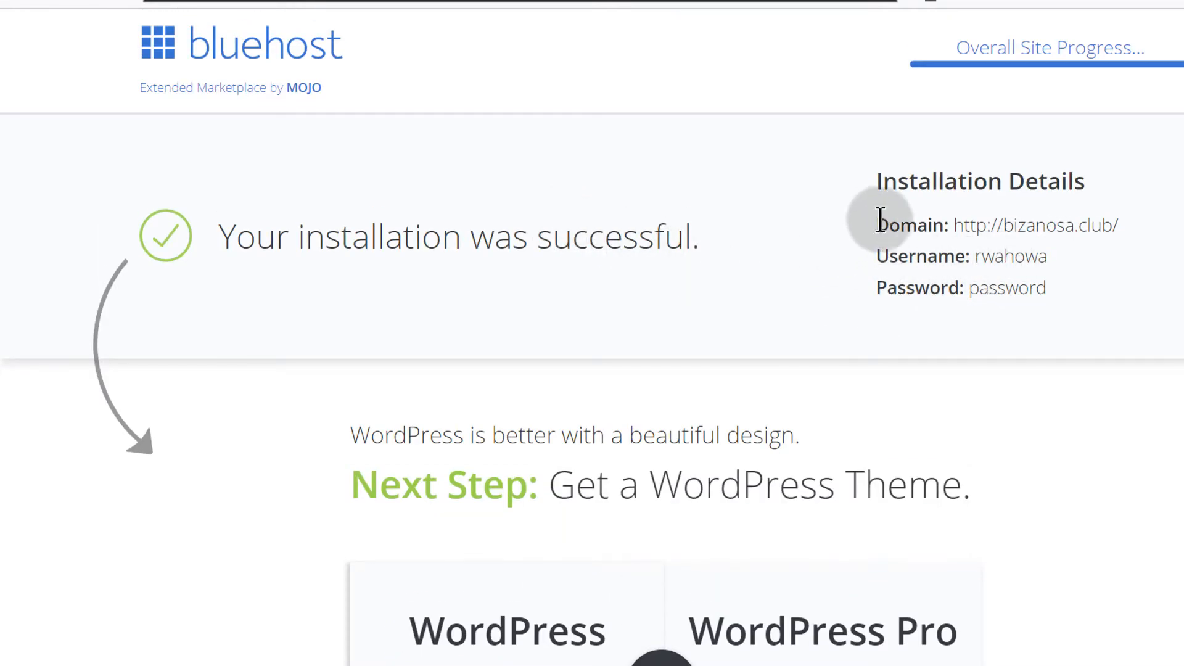
left_click(1016, 233)
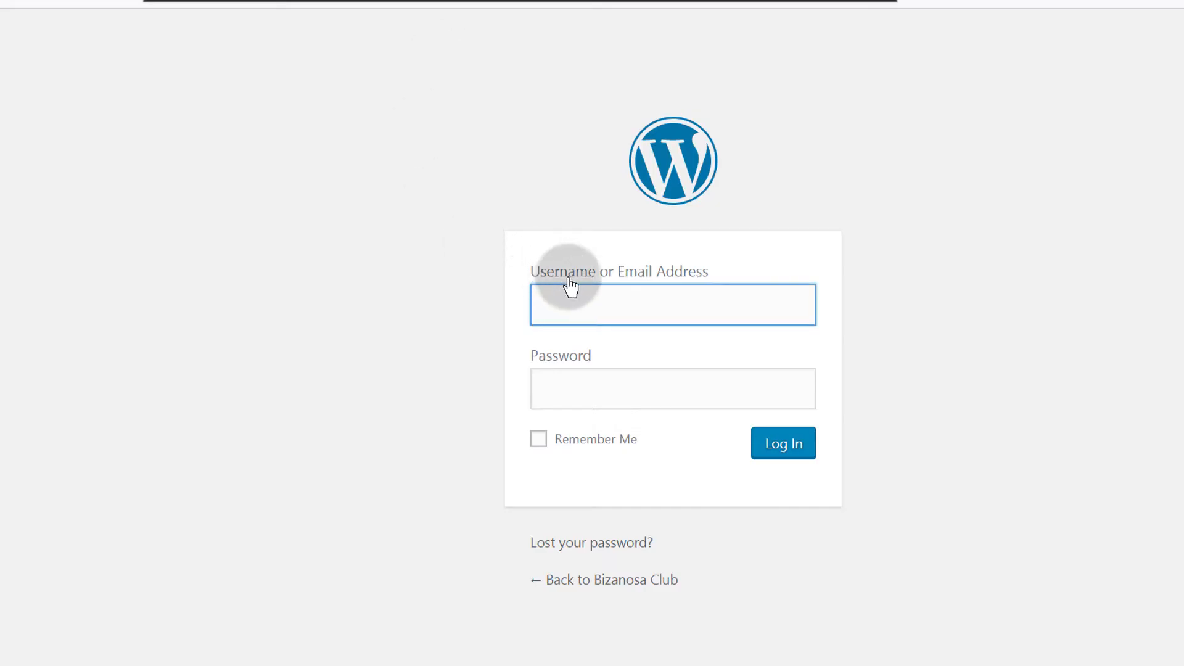
Enter the admin username and password on the Bizanosa Club login page and log in.
left_click(594, 294)
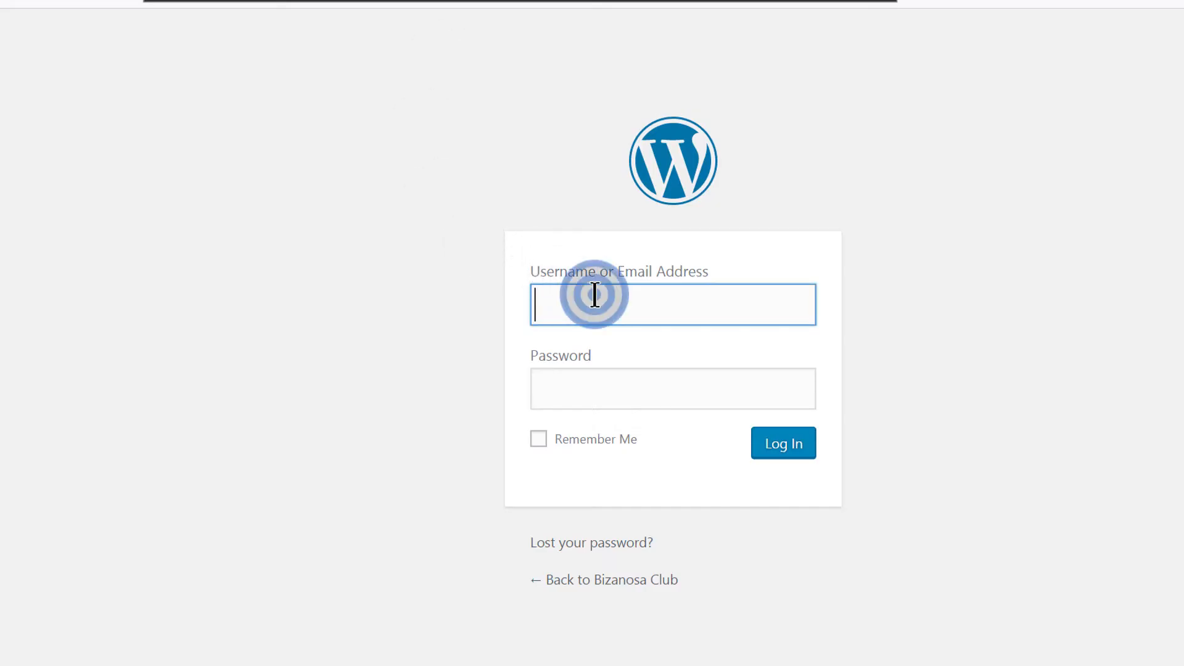
type("rwahowa")
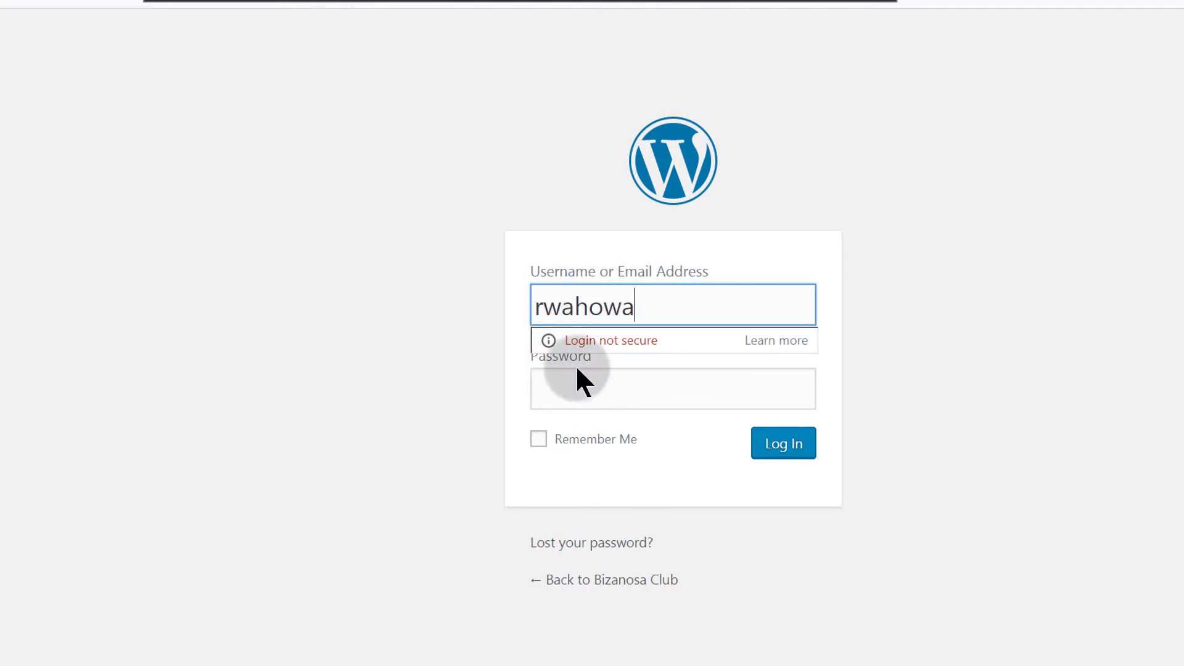
left_click(595, 379)
type("•")
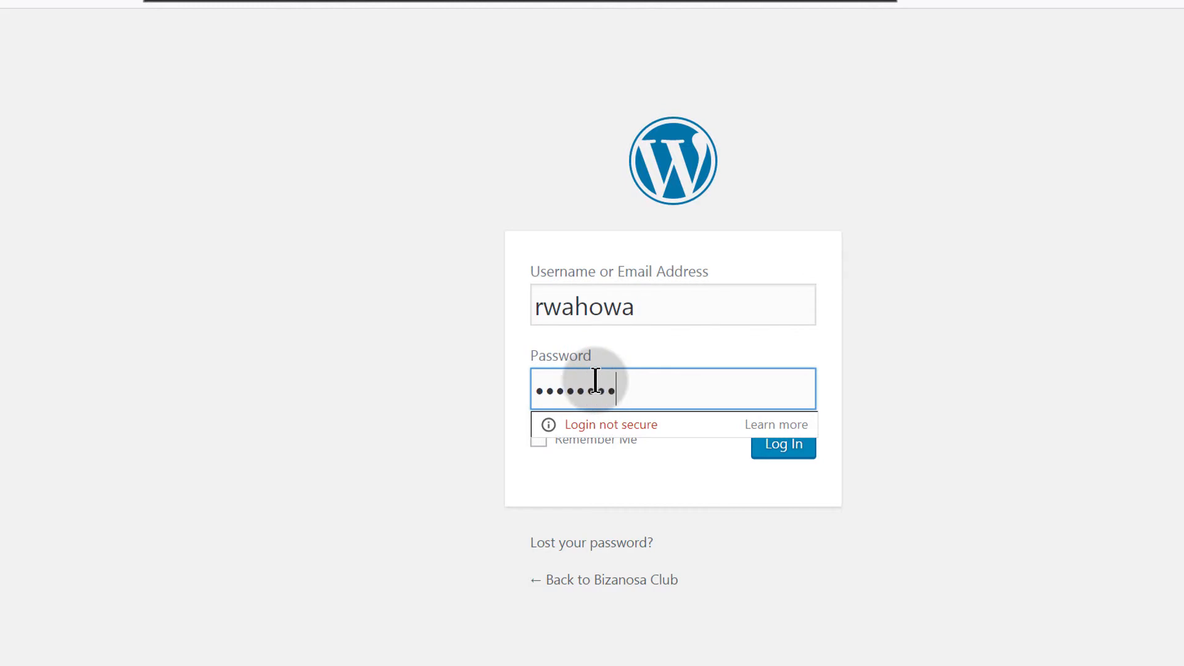
left_click(885, 404)
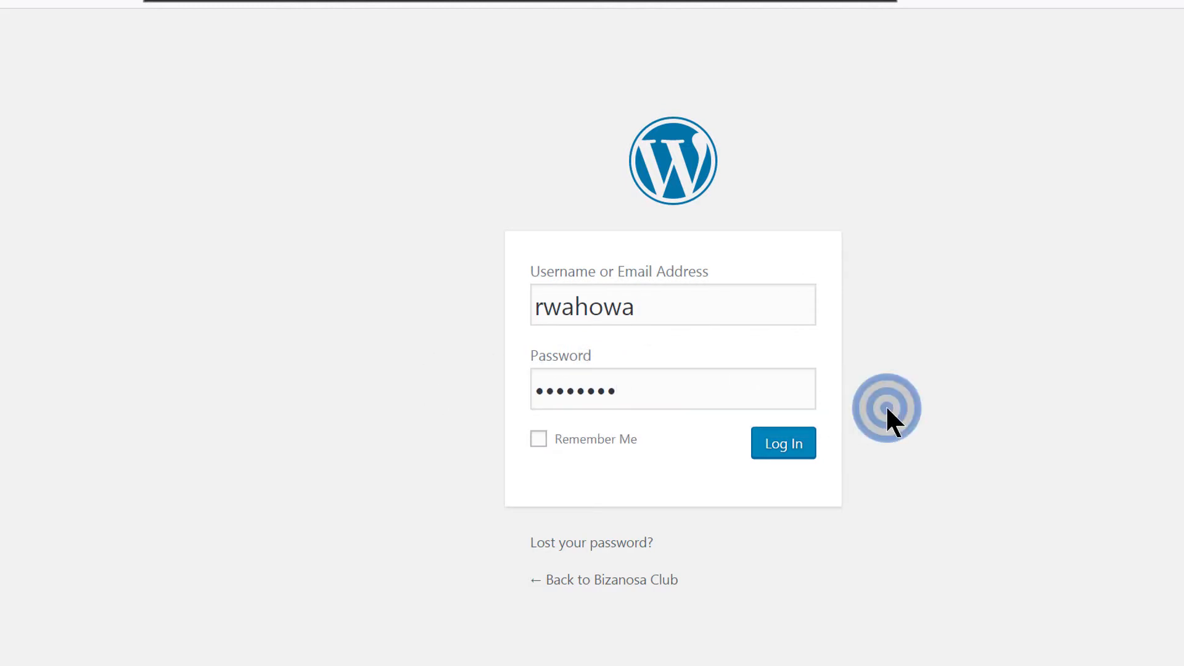
left_click(787, 449)
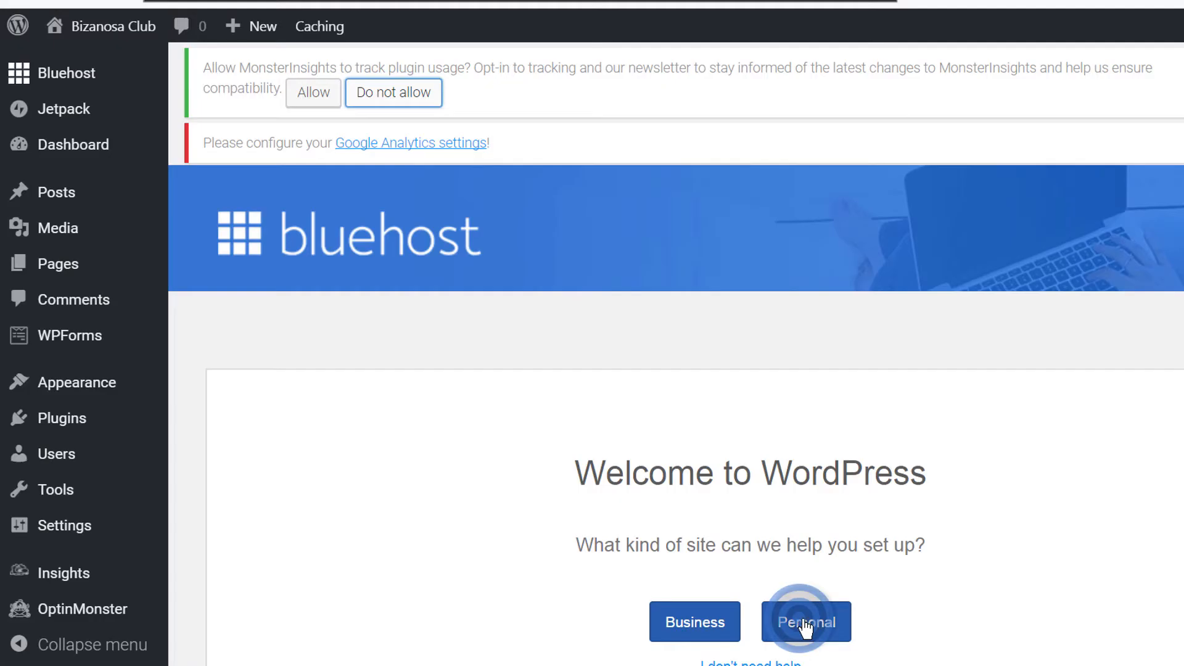
Choose Personal as the site type and keep the existing site title and description.
scroll(948, 464, "down", 2)
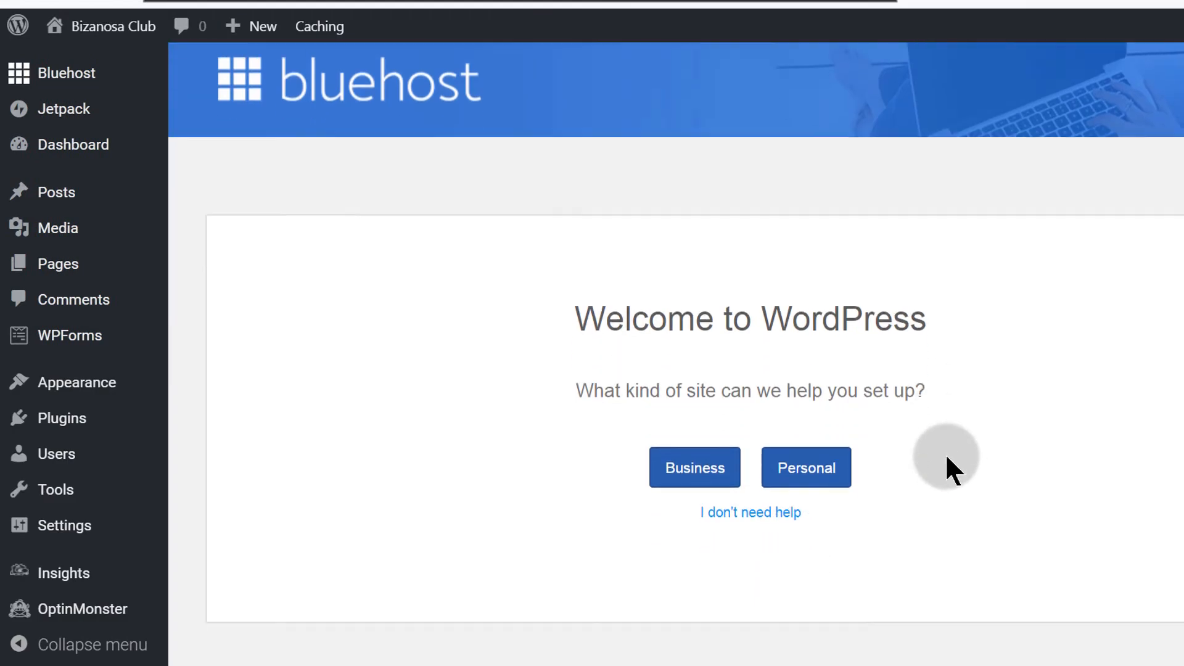
left_click(817, 457)
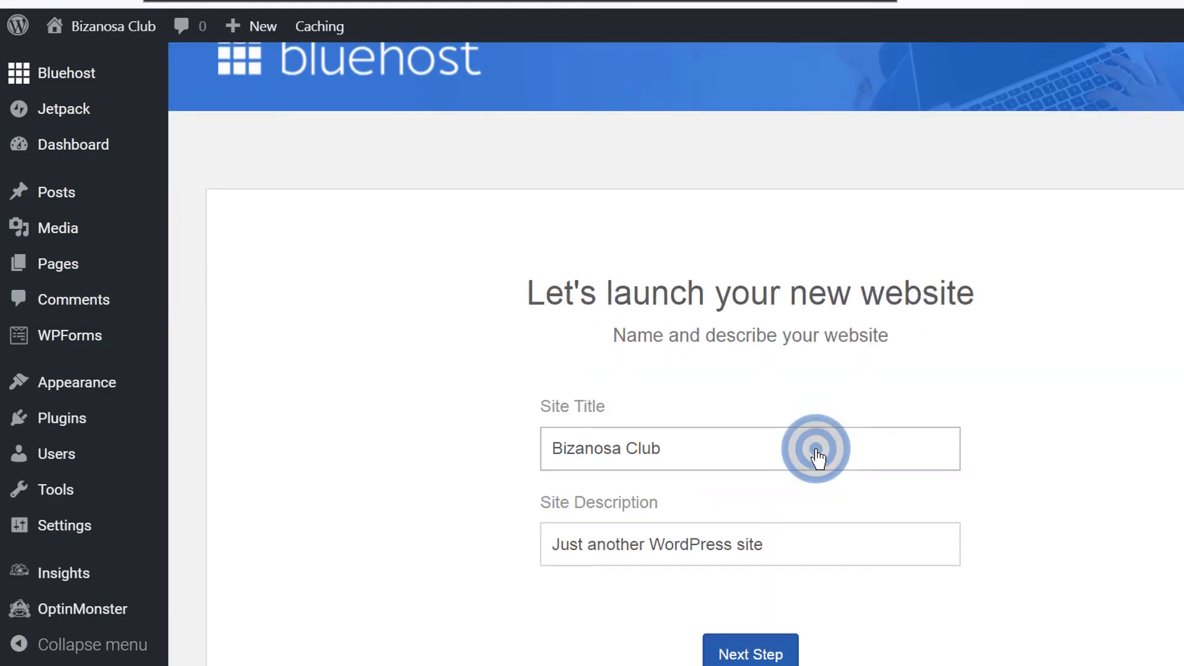
scroll(1037, 431, "down", 5)
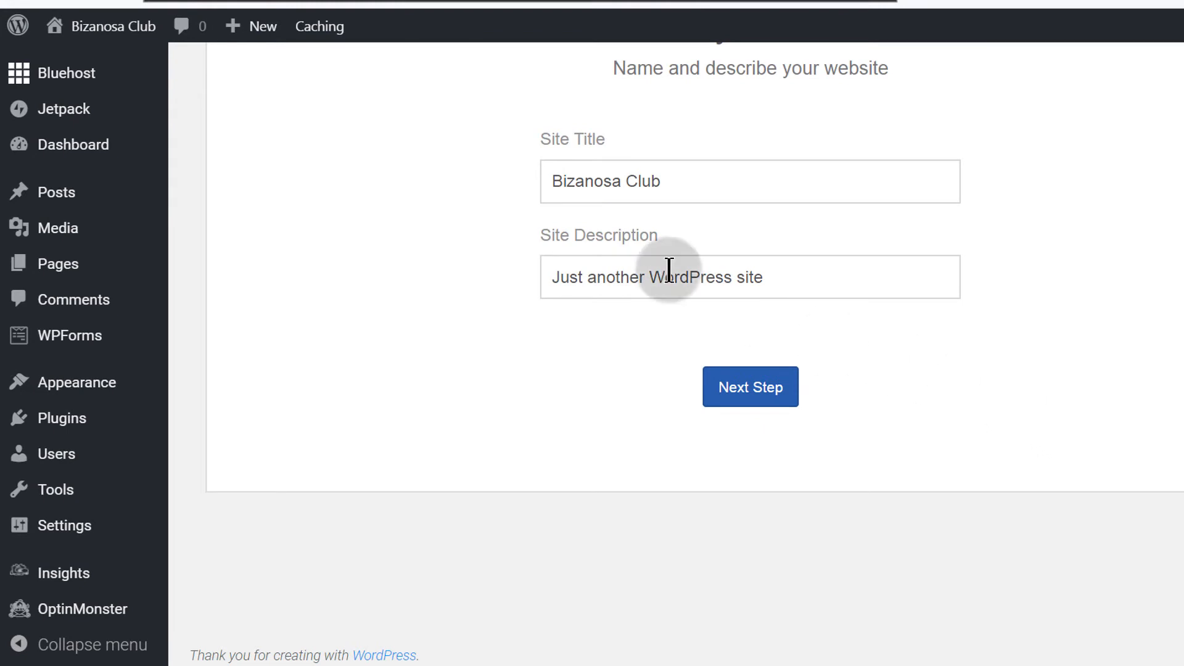
left_click(754, 393)
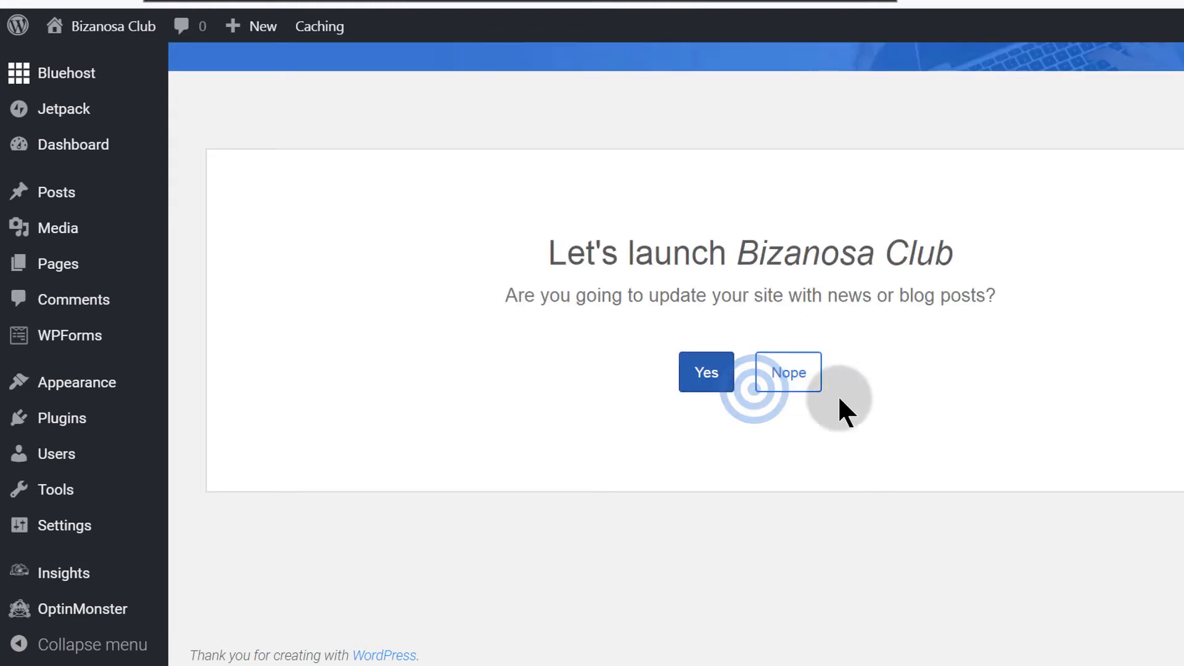
Decline blog posts and the starter Contact Us page to reach the Jetpack step.
left_click(792, 389)
left_click(802, 410)
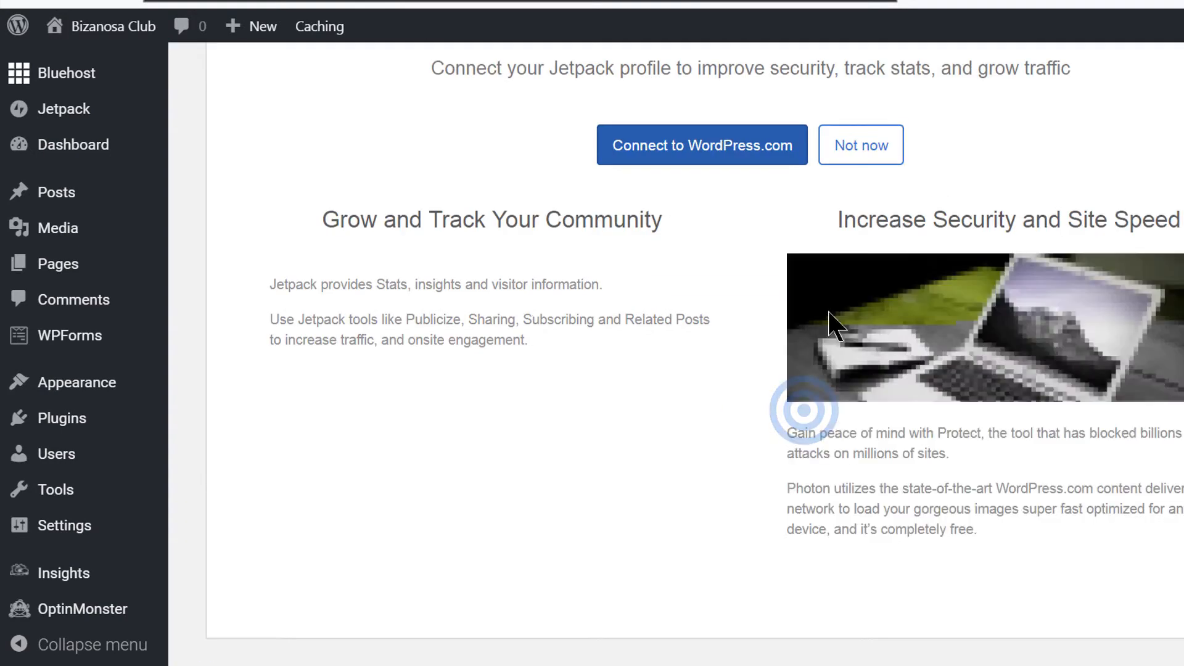
scroll(713, 263, "up", 5)
scroll(769, 309, "down", 5)
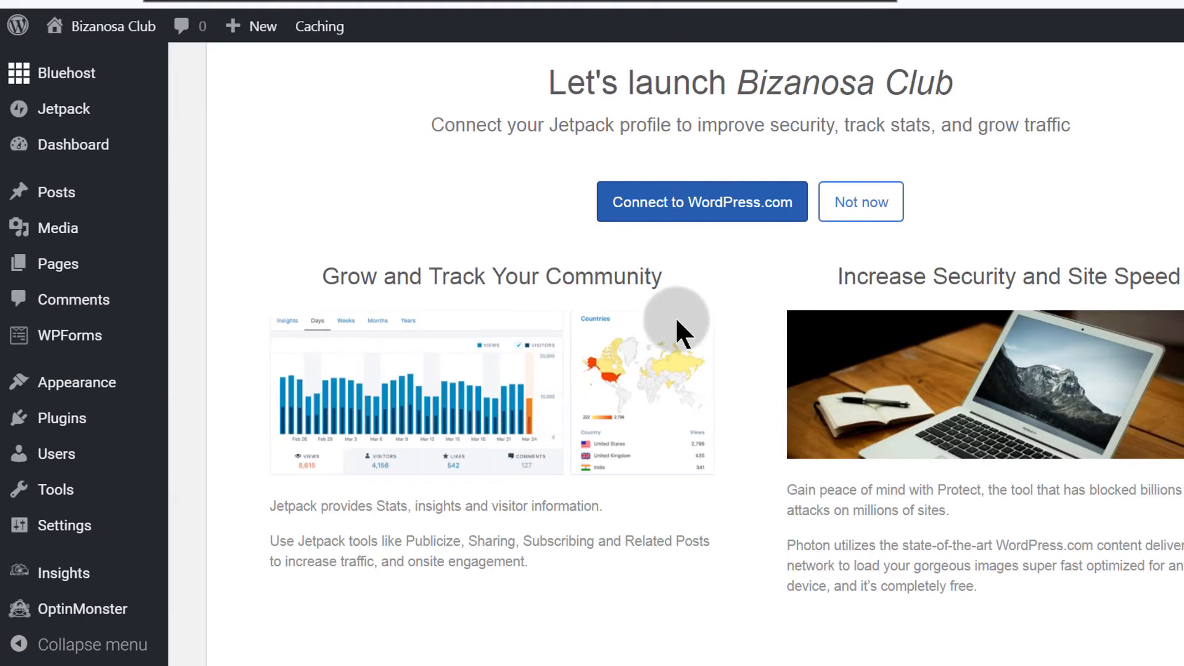
scroll(682, 328, "up", 5)
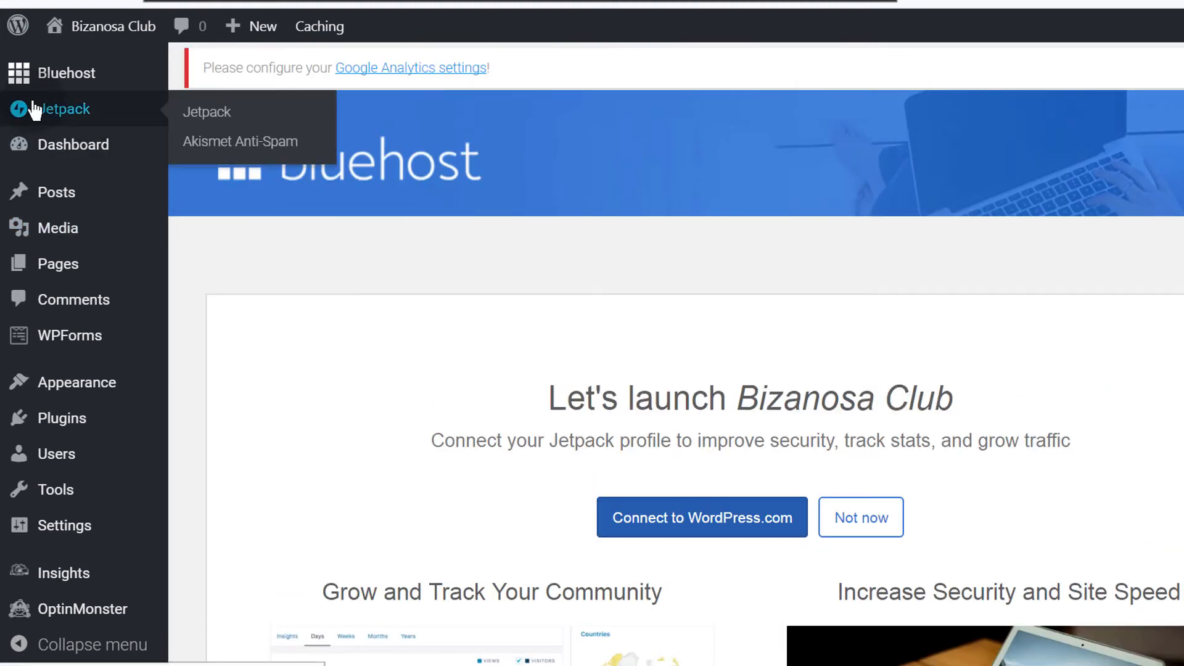
mouse_move(37, 108)
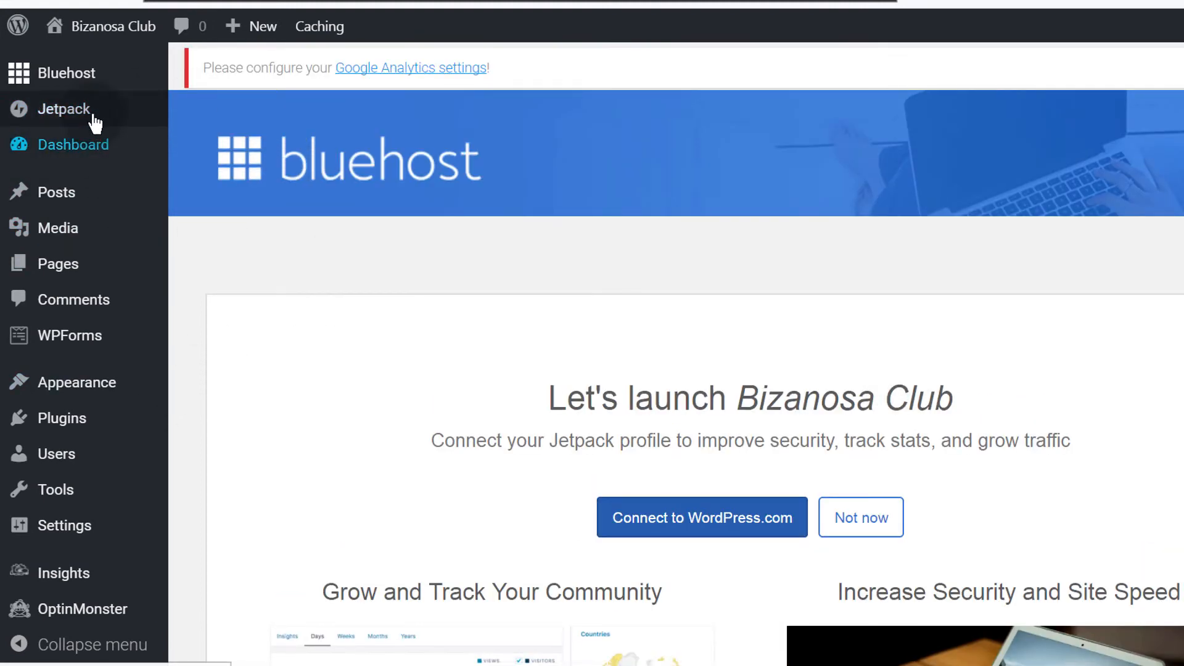
mouse_move(74, 419)
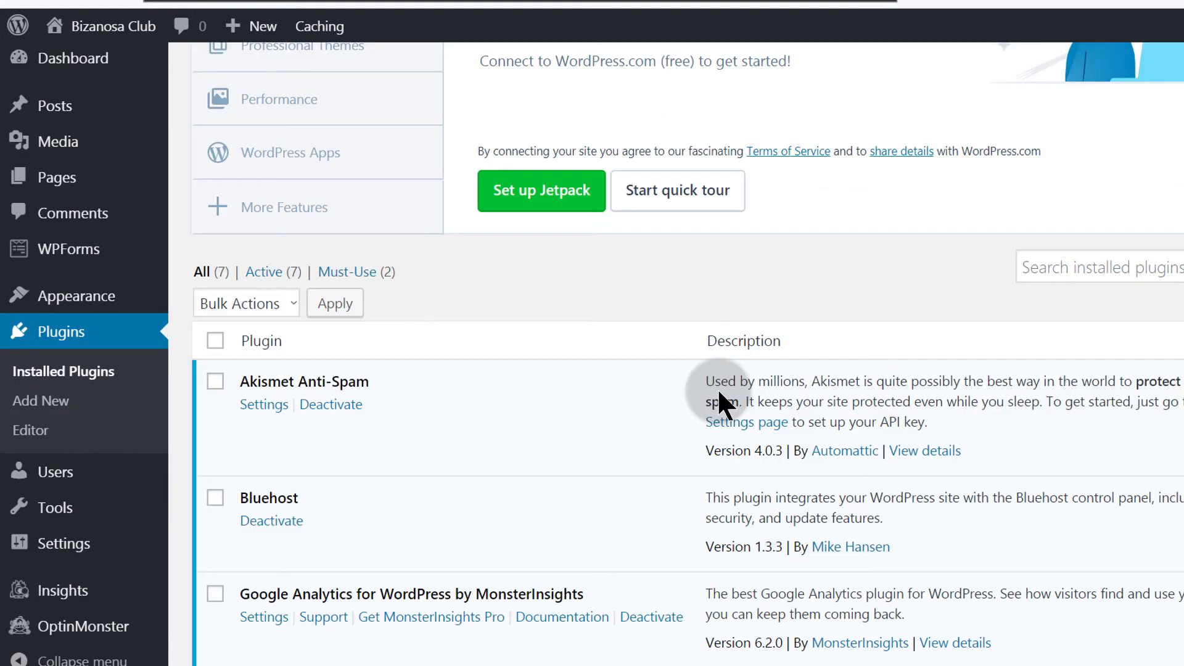
Scroll through the Installed Plugins list to review the plugins preinstalled on the site.
scroll(716, 387, "down", 5)
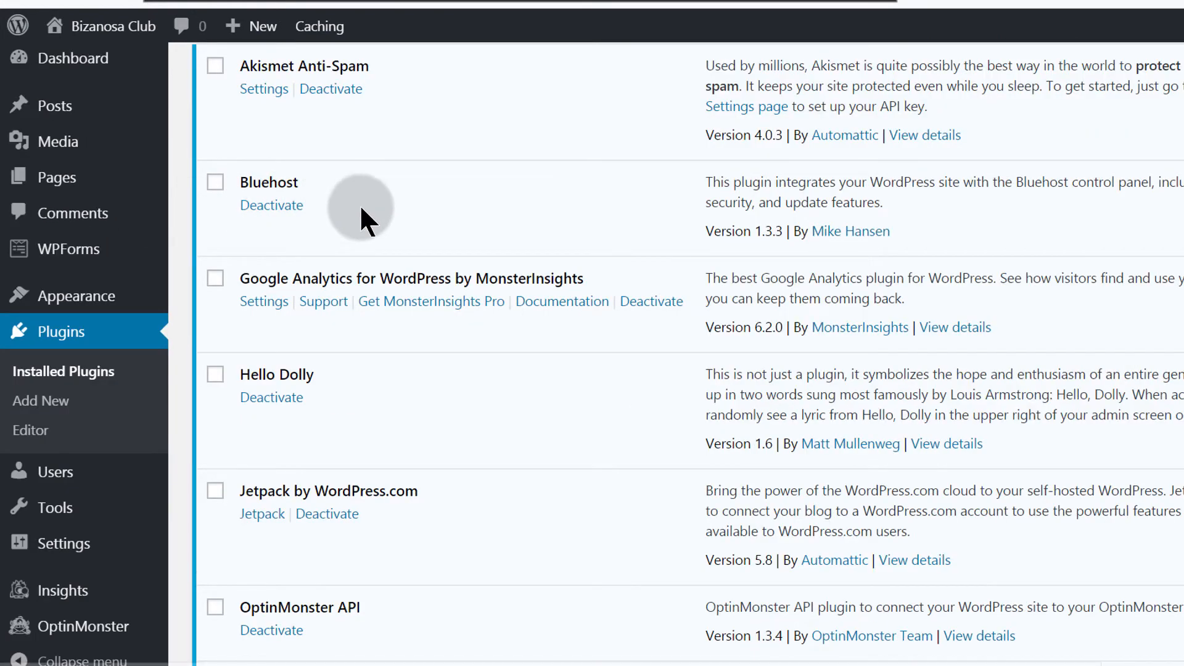
scroll(365, 200, "down", 3)
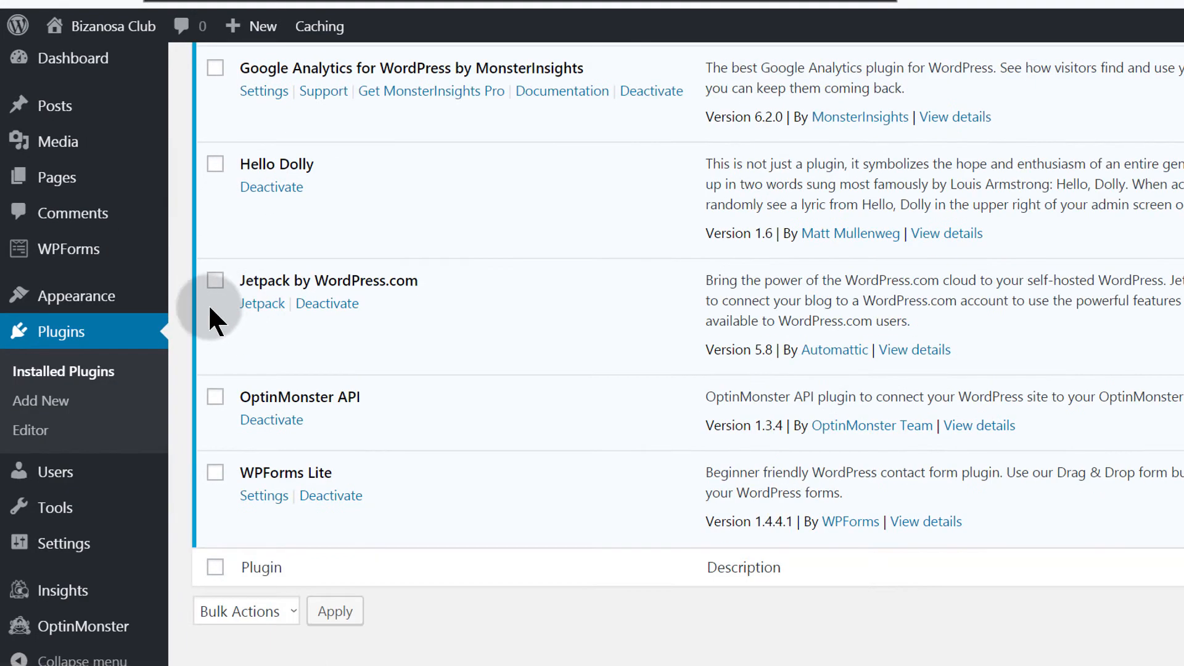
scroll(419, 300, "down", 1)
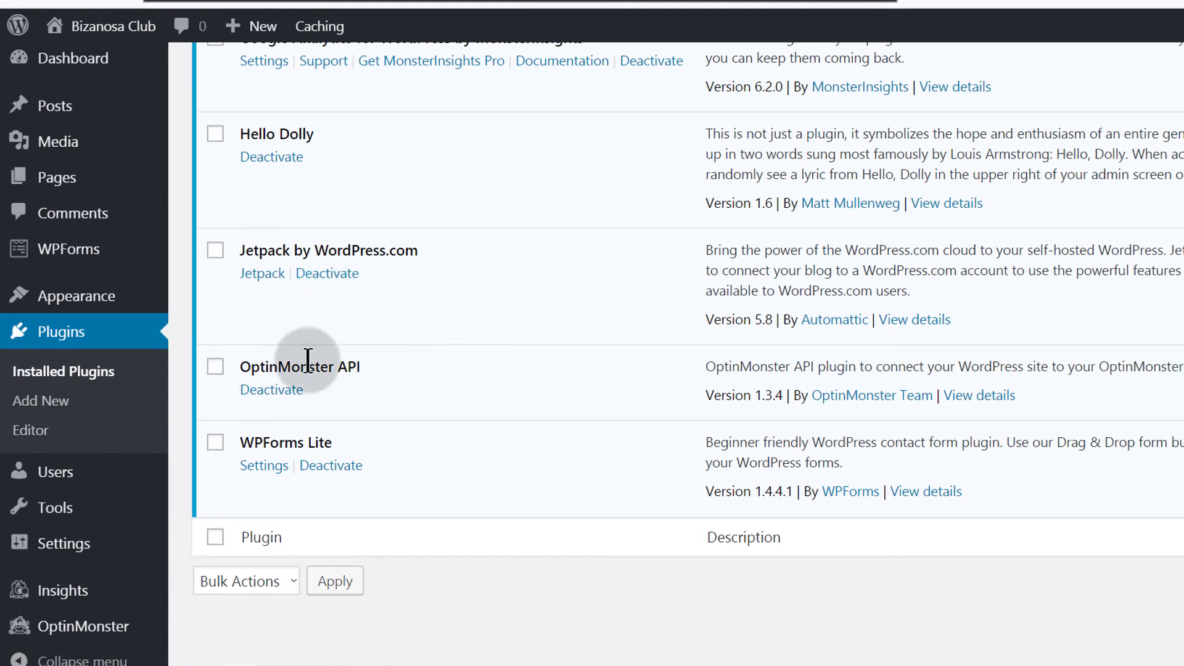
scroll(494, 413, "up", 6)
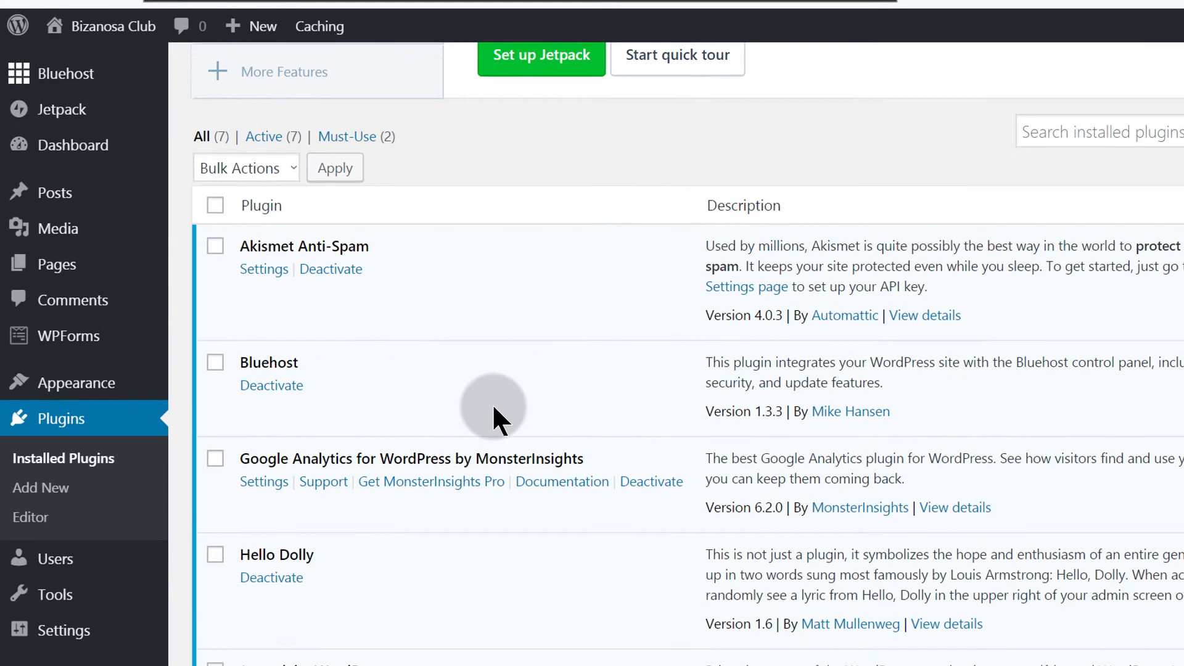
scroll(493, 407, "up", 5)
scroll(493, 412, "down", 7)
scroll(494, 417, "down", 4)
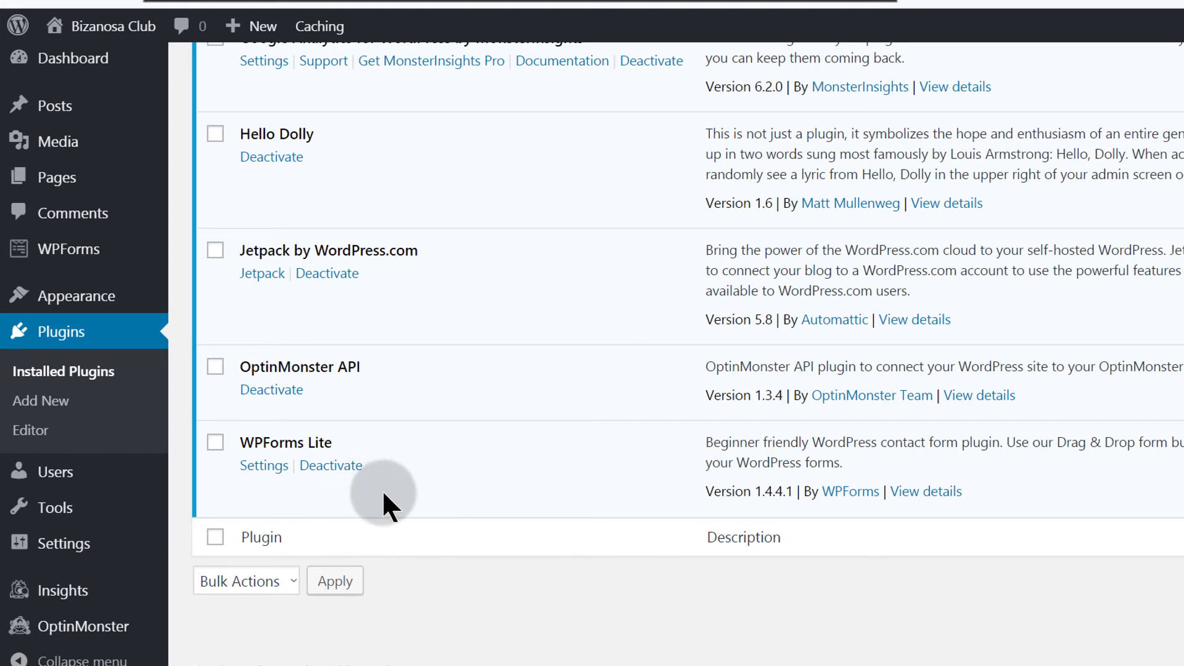
scroll(427, 410, "up", 5)
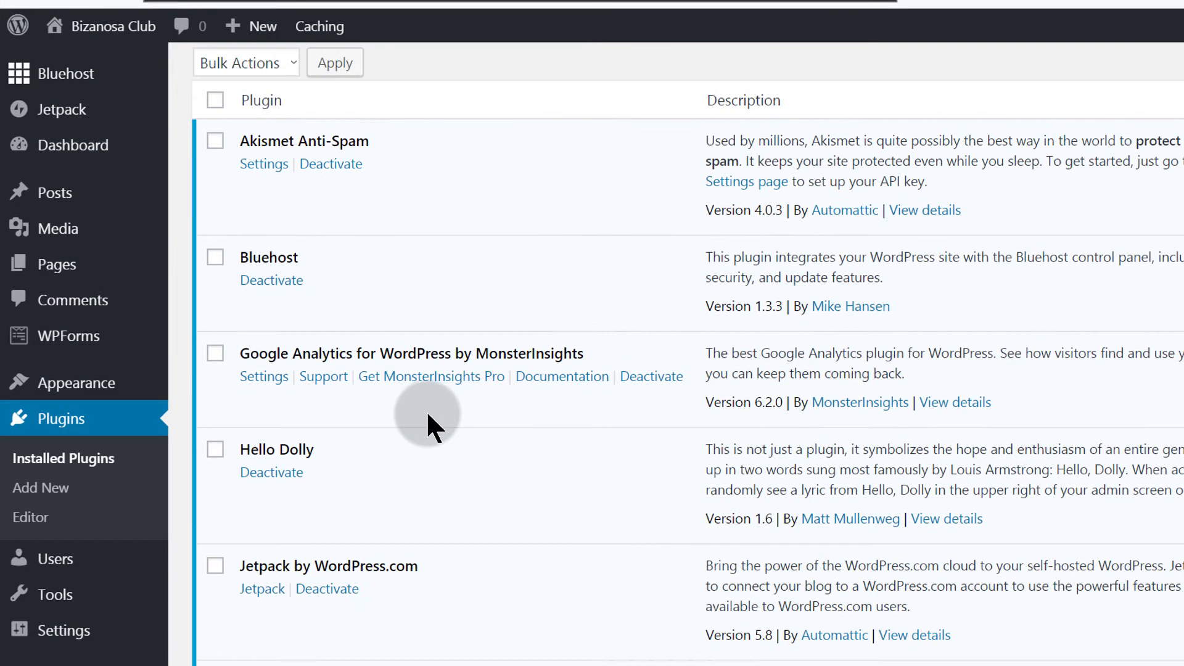
scroll(419, 499, "up", 10)
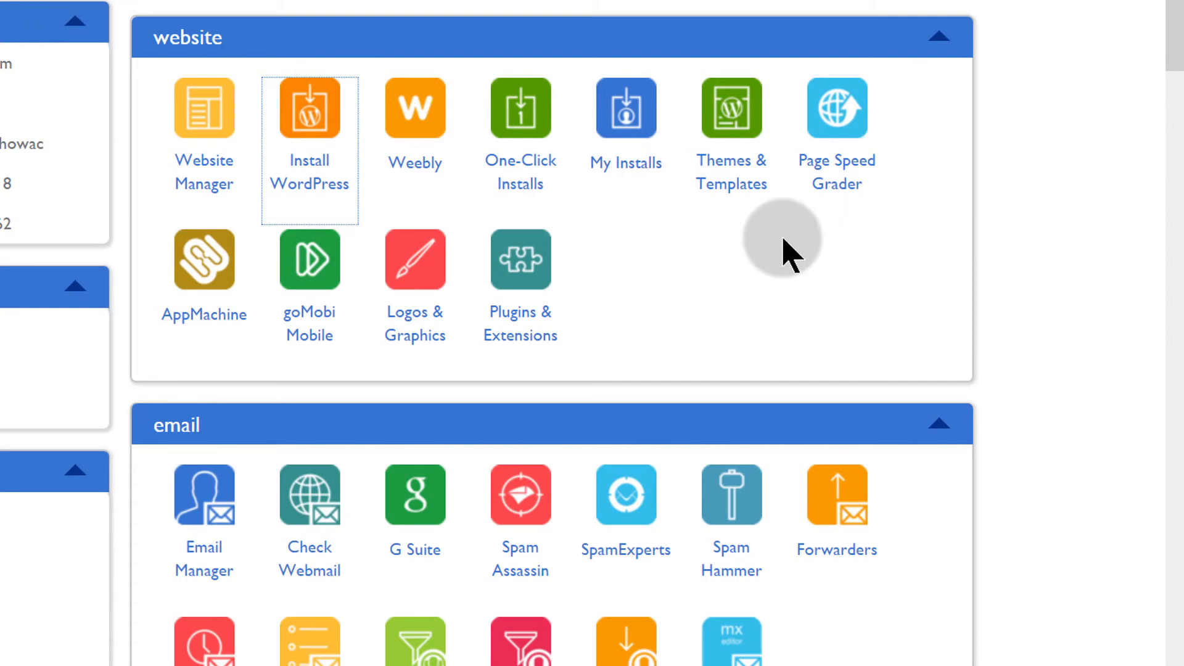
Scroll through the Bluehost cPanel's website, email and domains sections.
scroll(1055, 178, "up", 5)
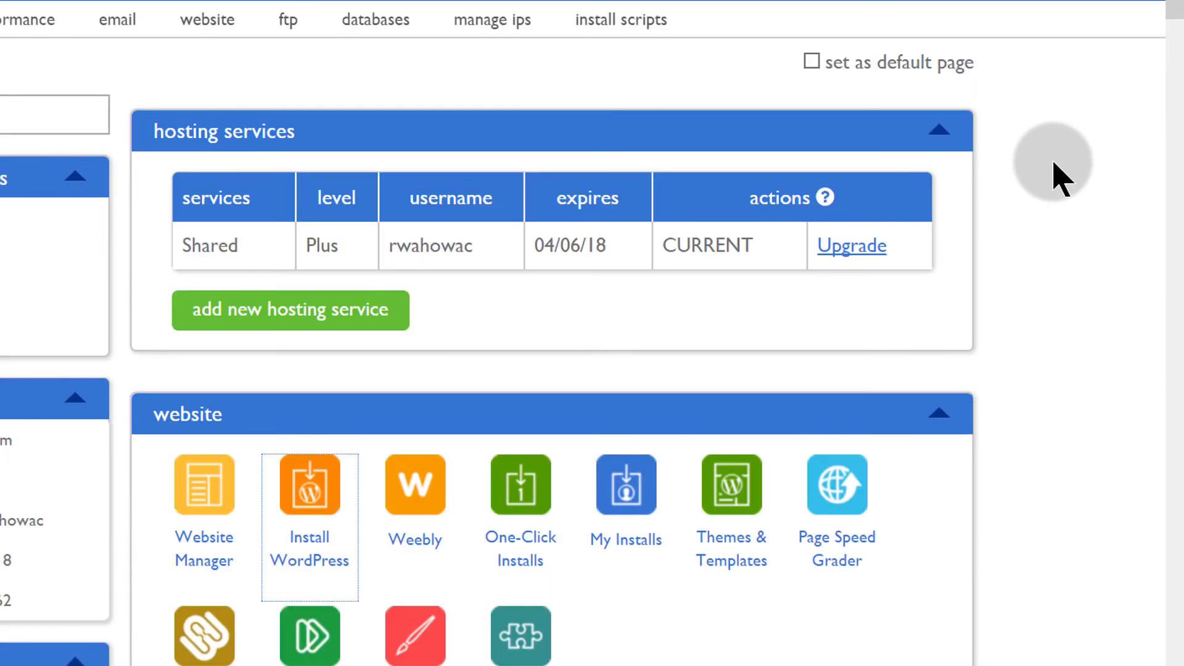
scroll(1055, 177, "down", 12)
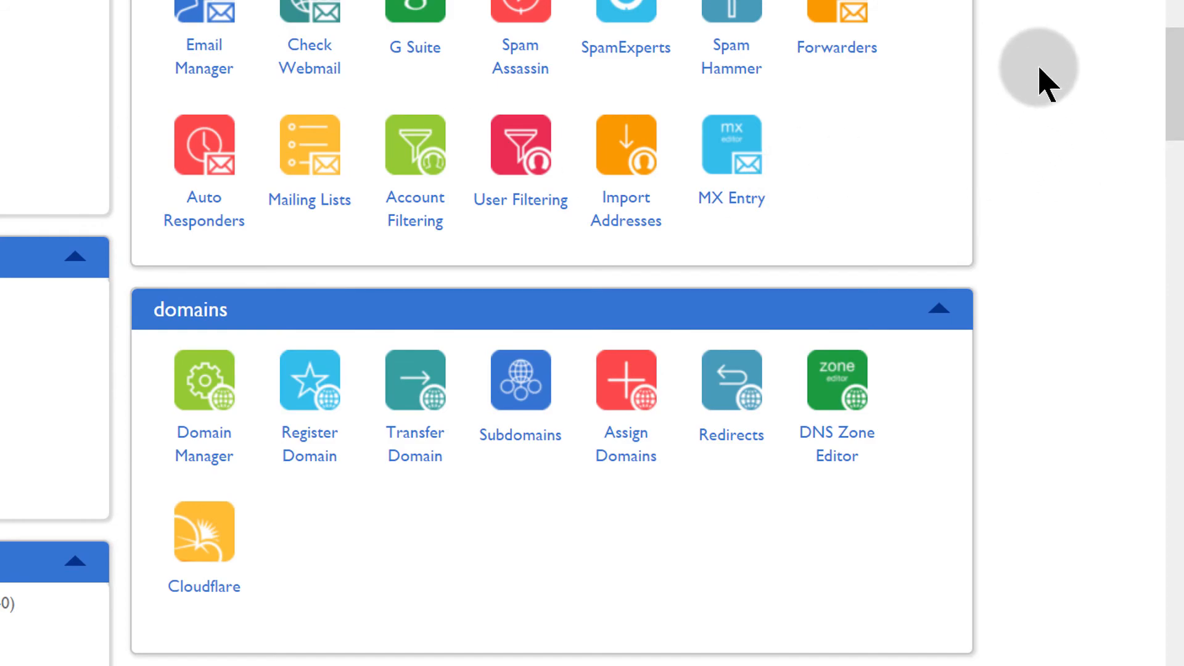
scroll(1036, 79, "down", 10)
scroll(1038, 77, "up", 12)
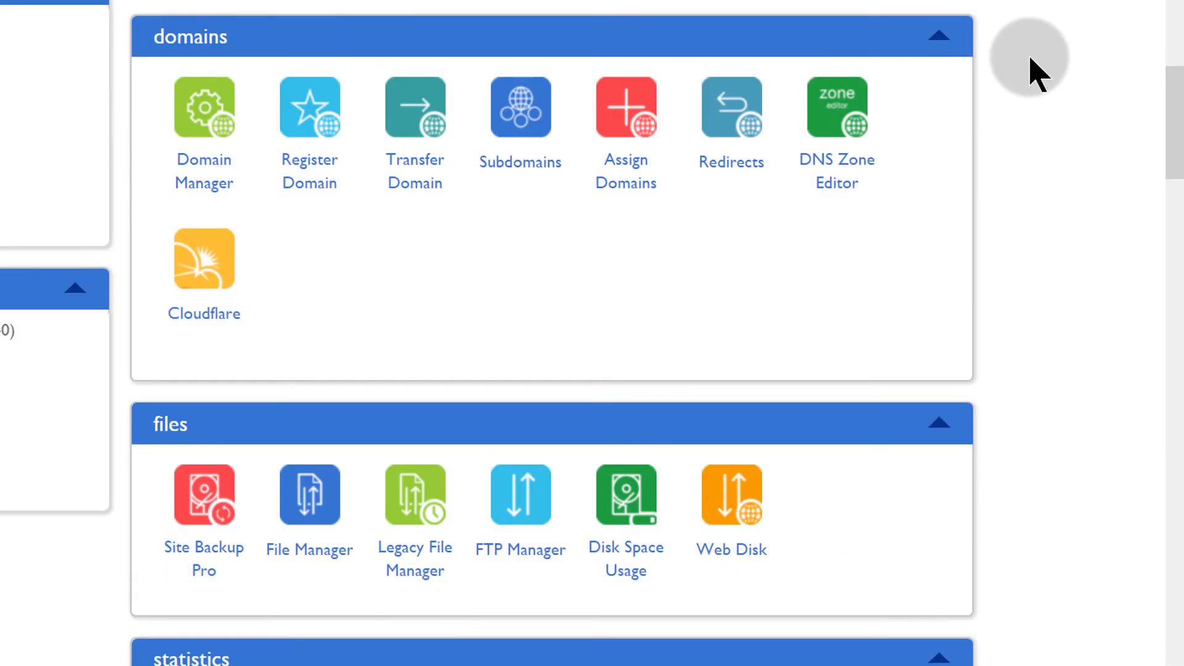
scroll(1038, 74, "up", 5)
scroll(1038, 74, "down", 10)
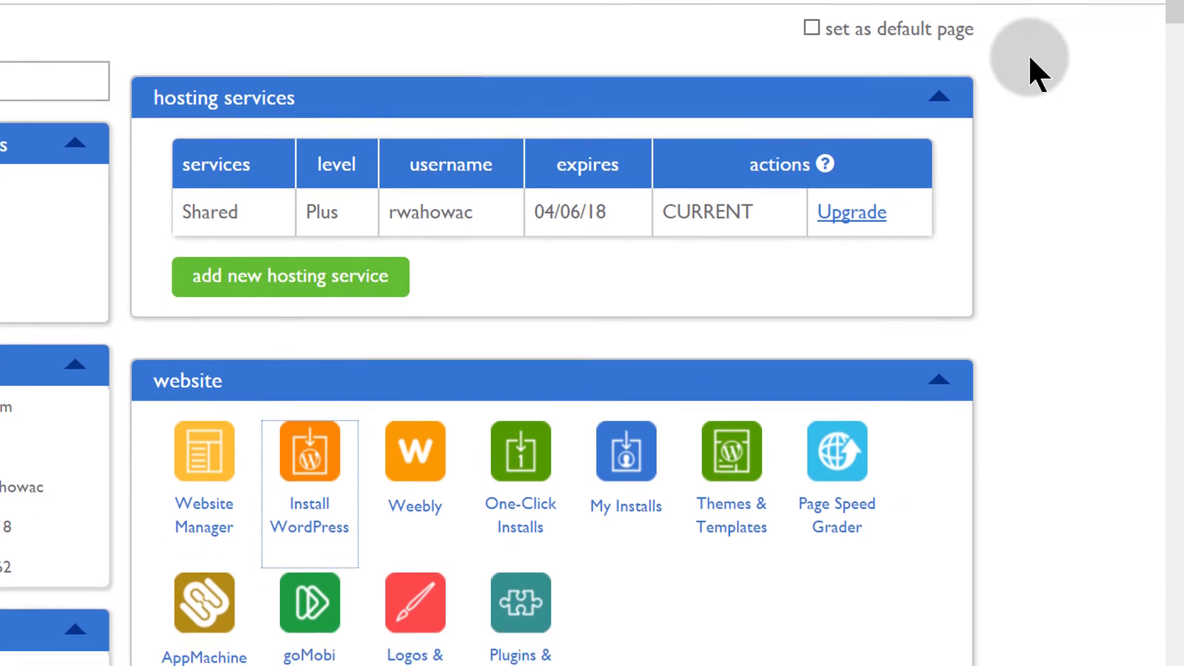